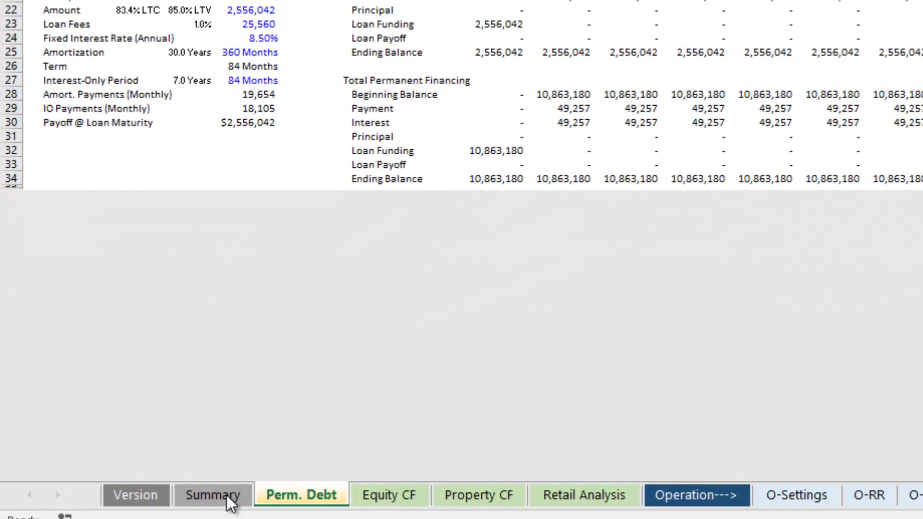
# Confirm on the Summary sheet that the Permanent Financing Module is set to Yes.
pyautogui.click(131, 485)
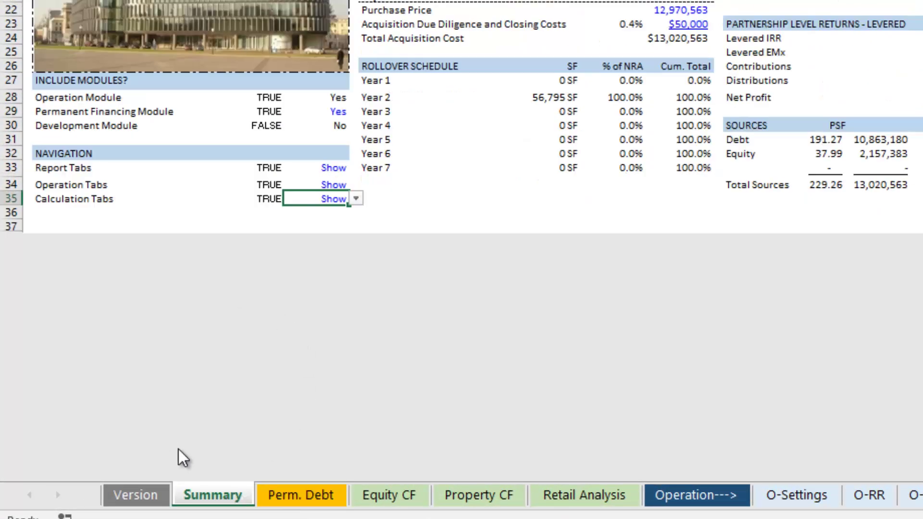
pyautogui.click(337, 112)
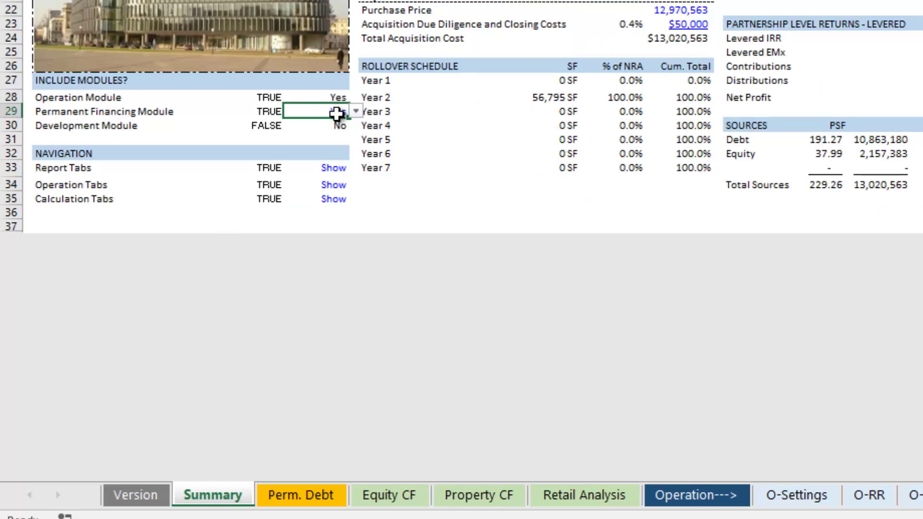
pyautogui.click(295, 491)
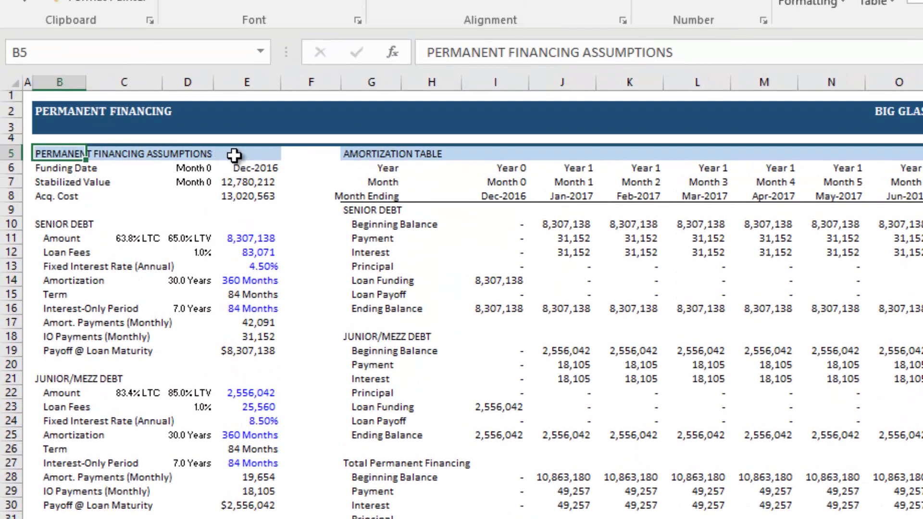
# On Perm. Debt, review the Funding Date, funding month and Stabilized Value formulas.
pyautogui.click(239, 156)
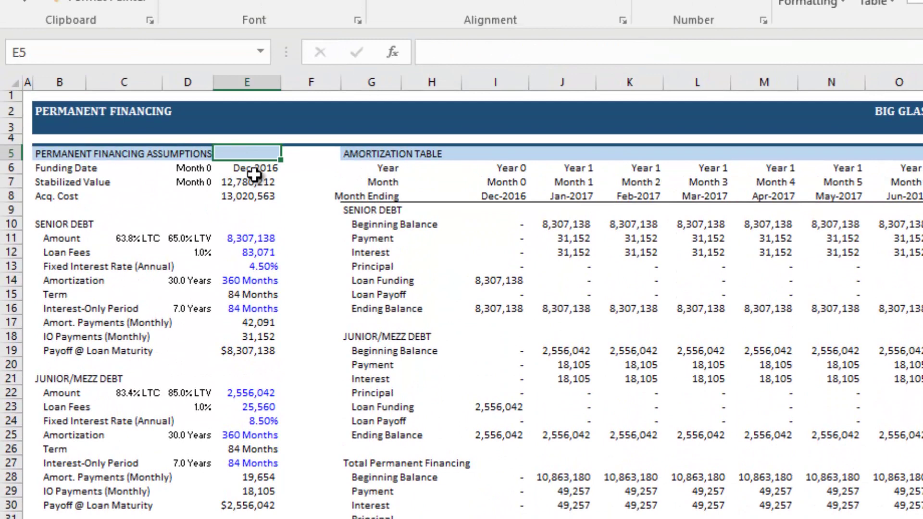
pyautogui.click(79, 170)
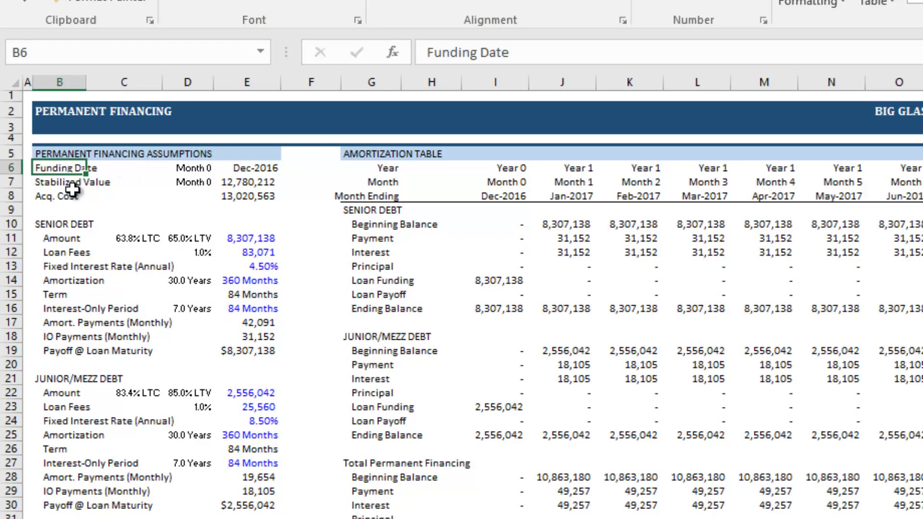
pyautogui.click(247, 171)
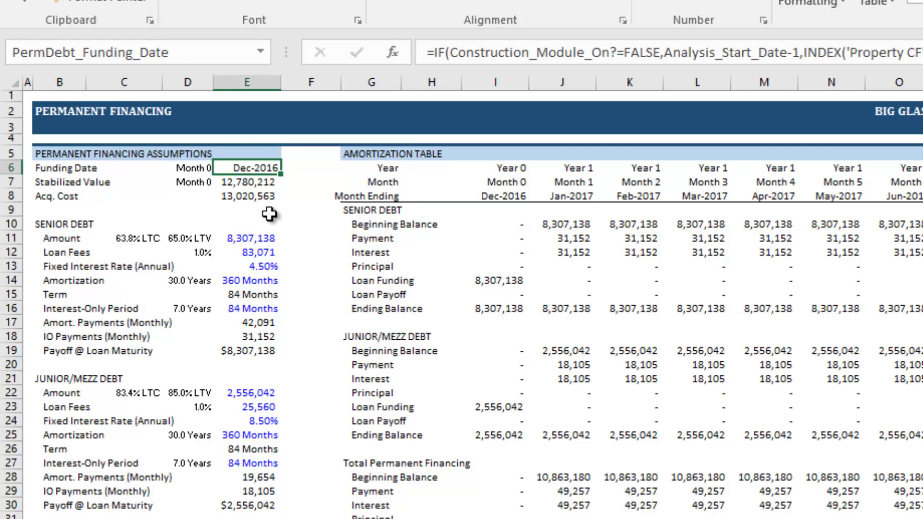
pyautogui.press('Left')
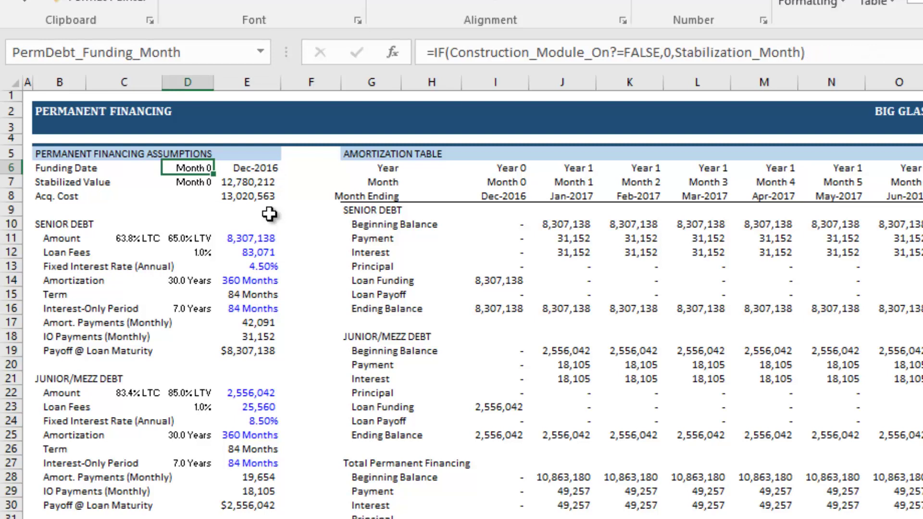
pyautogui.press('Right')
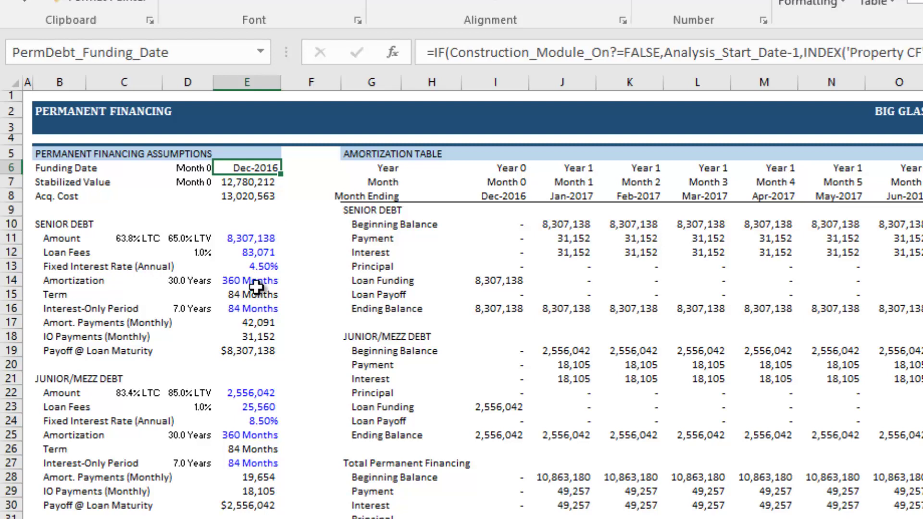
pyautogui.click(190, 165)
pyautogui.click(233, 170)
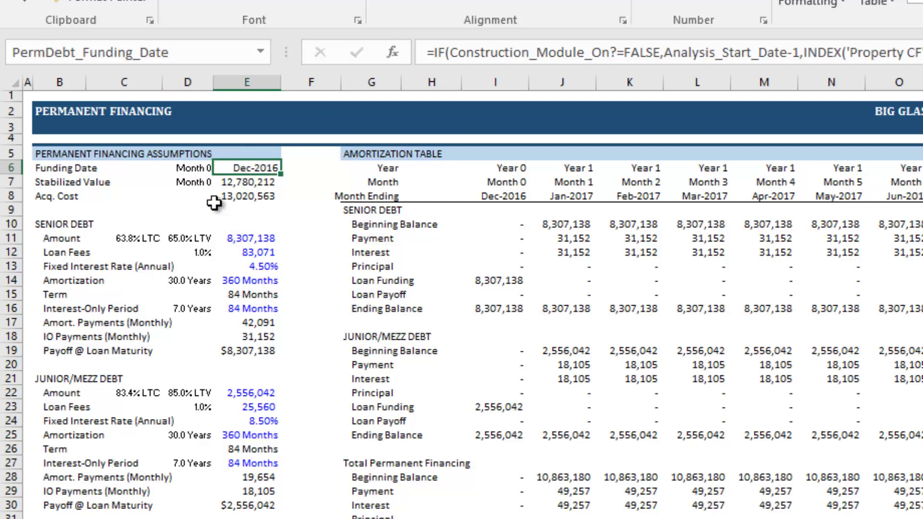
pyautogui.click(197, 182)
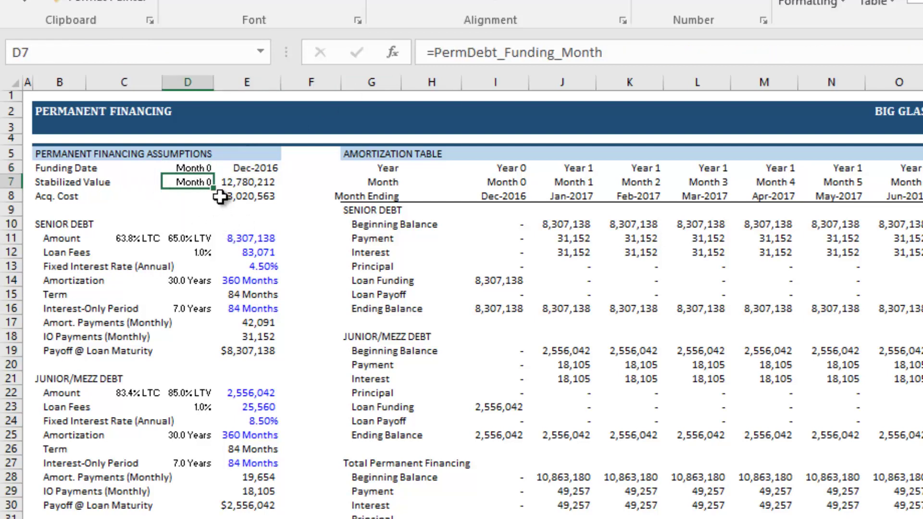
pyautogui.click(244, 185)
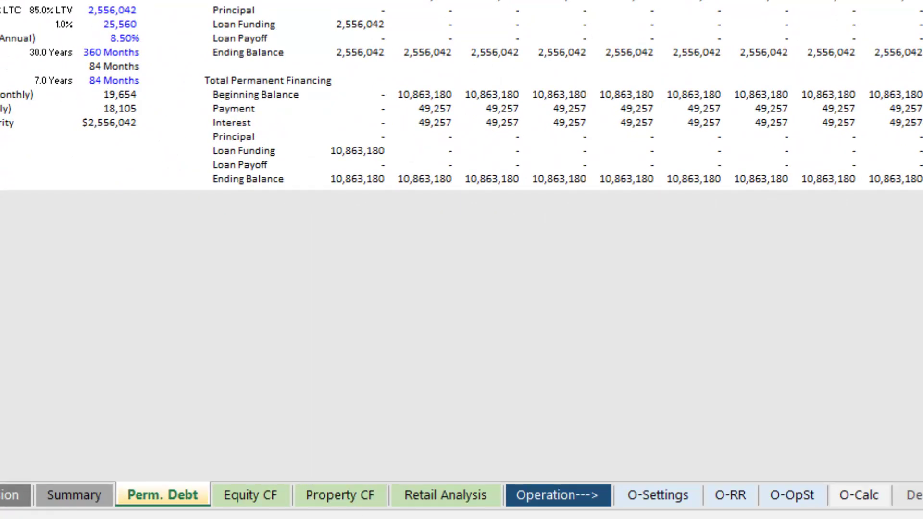
# Trace the precedents of the stabilized Property Value formula in Property CF cell E9.
pyautogui.click(340, 494)
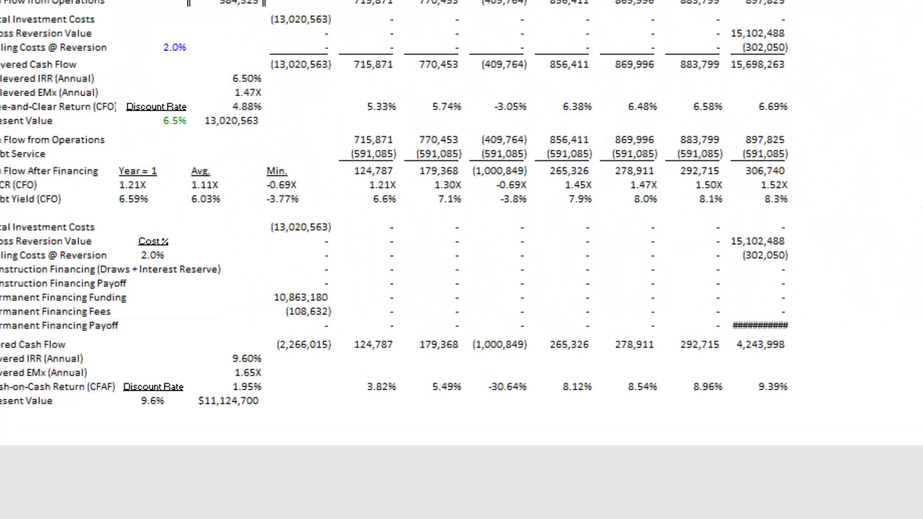
pyautogui.click(313, 132)
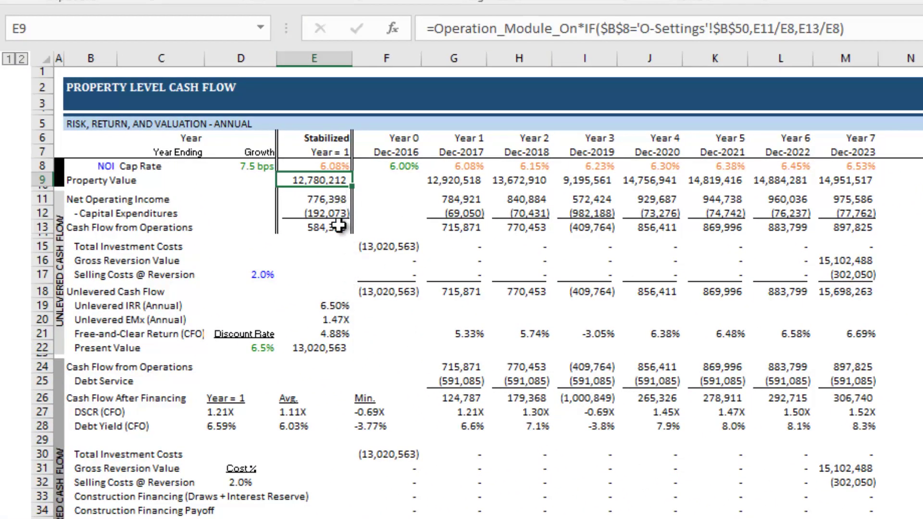
pyautogui.press('F2')
pyautogui.press('Escape')
# Review the NOI, 6.08% stabilized cap rate and Cash Flow from Operations formulas behind the 12,780,212 value.
pyautogui.click(335, 200)
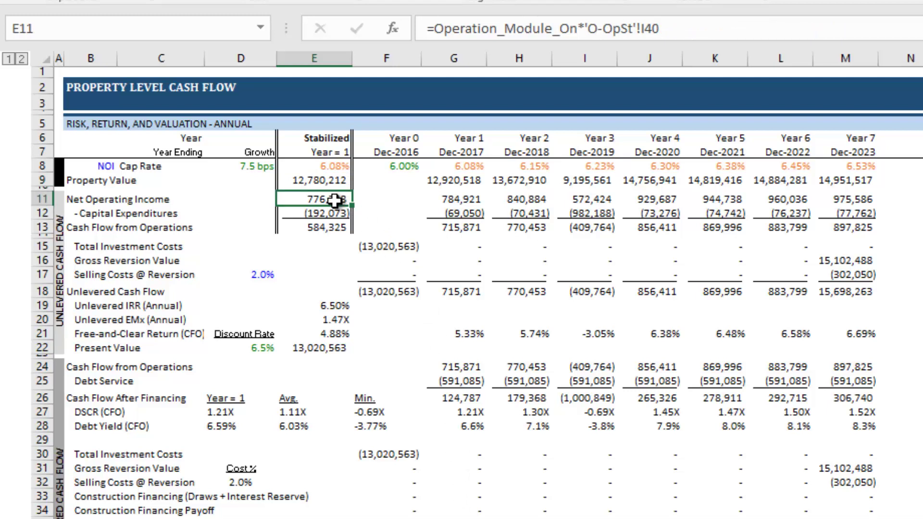
pyautogui.click(338, 167)
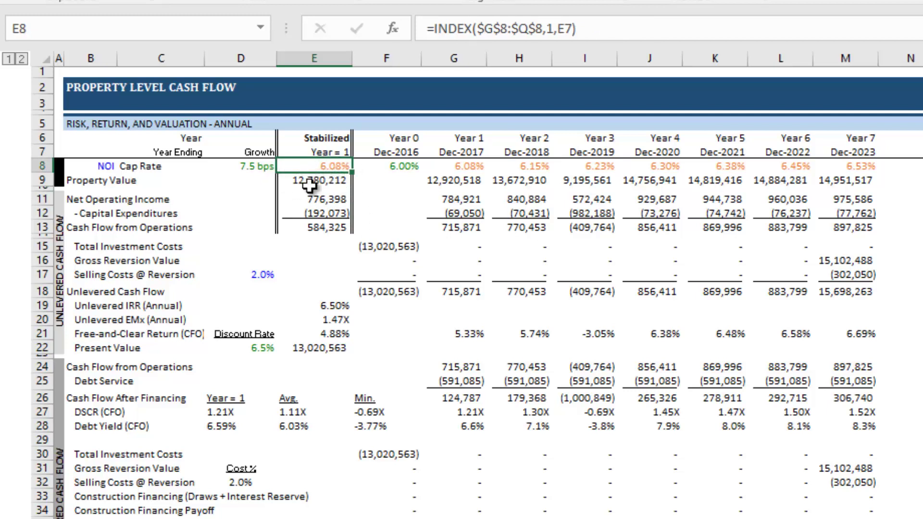
pyautogui.click(322, 180)
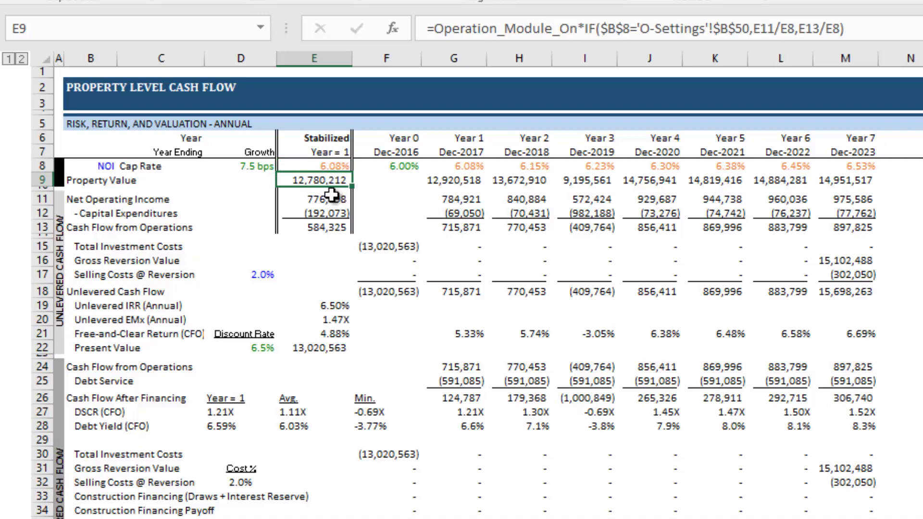
pyautogui.click(318, 201)
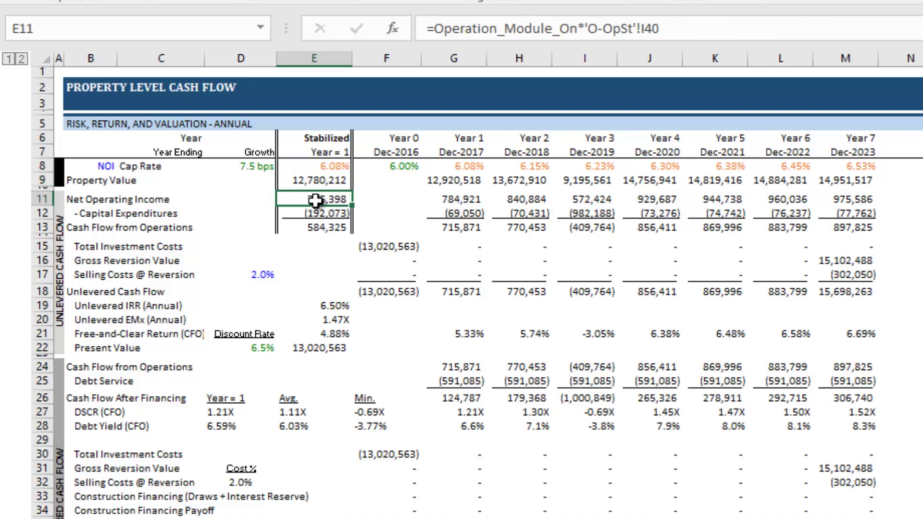
pyautogui.click(332, 227)
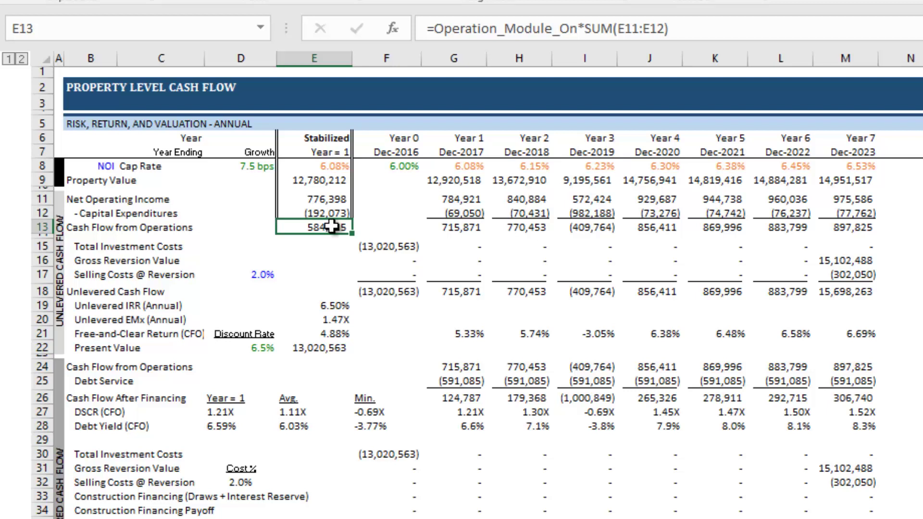
pyautogui.click(330, 179)
pyautogui.click(328, 163)
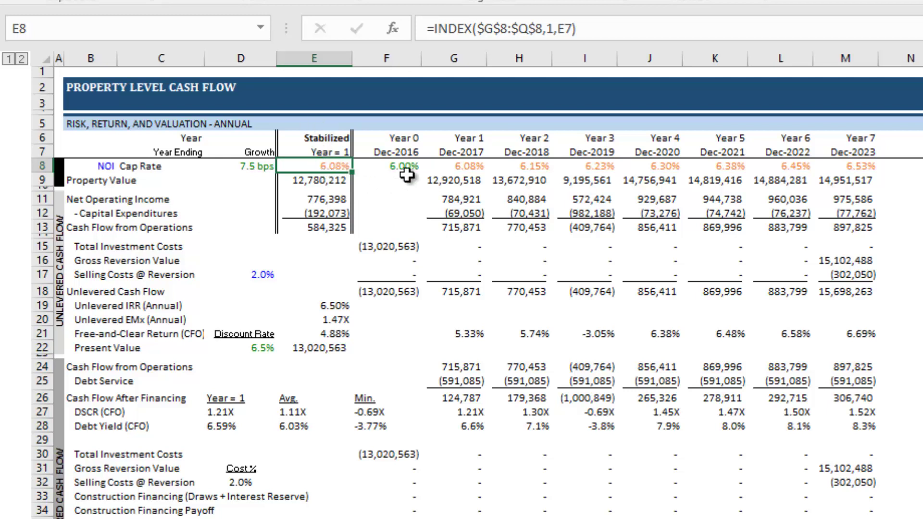
pyautogui.click(455, 166)
pyautogui.click(525, 169)
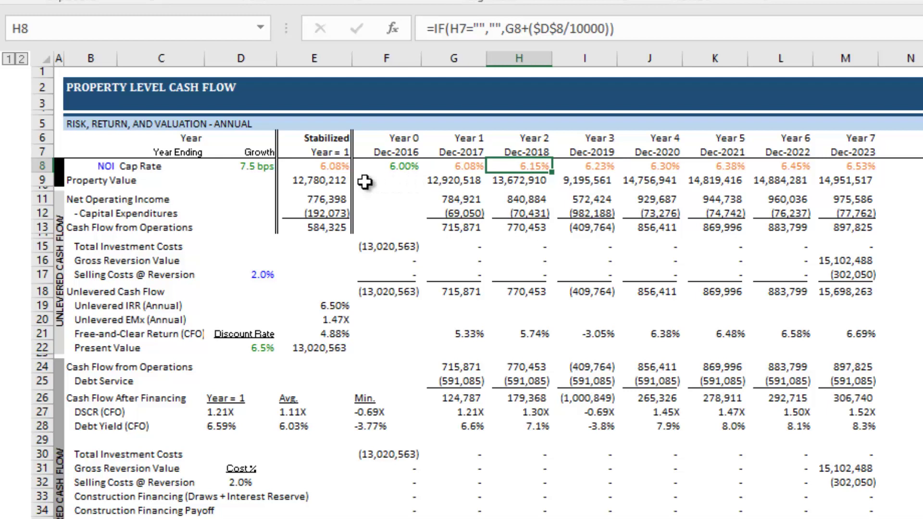
pyautogui.click(340, 169)
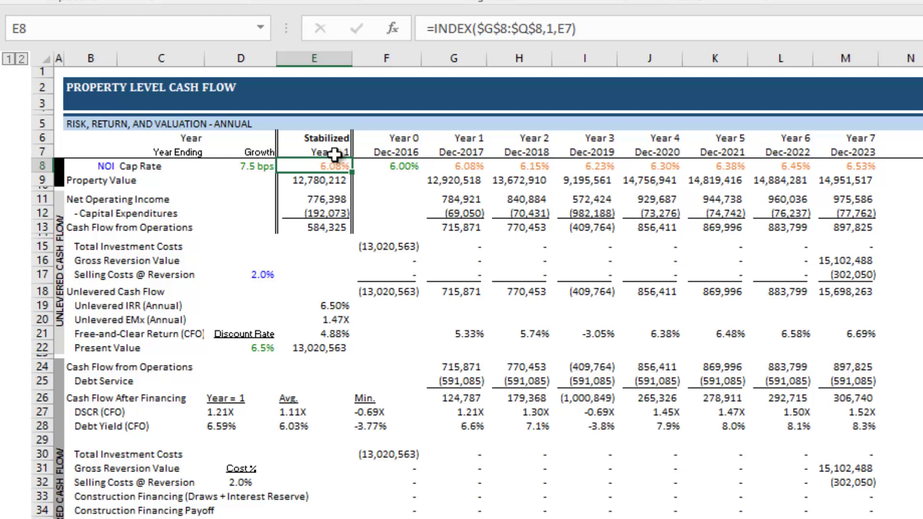
pyautogui.click(389, 166)
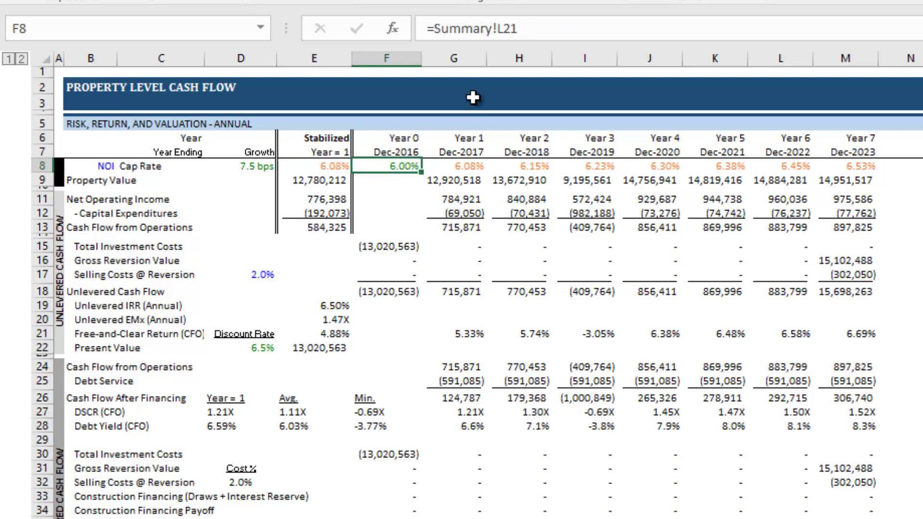
pyautogui.click(531, 27)
pyautogui.moveTo(531, 27); pyautogui.dragTo(446, 26)
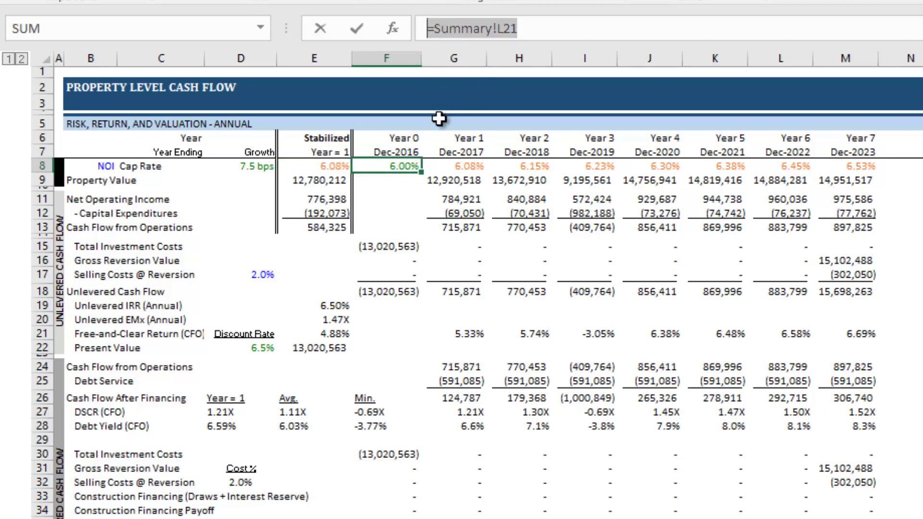
pyautogui.press('Escape')
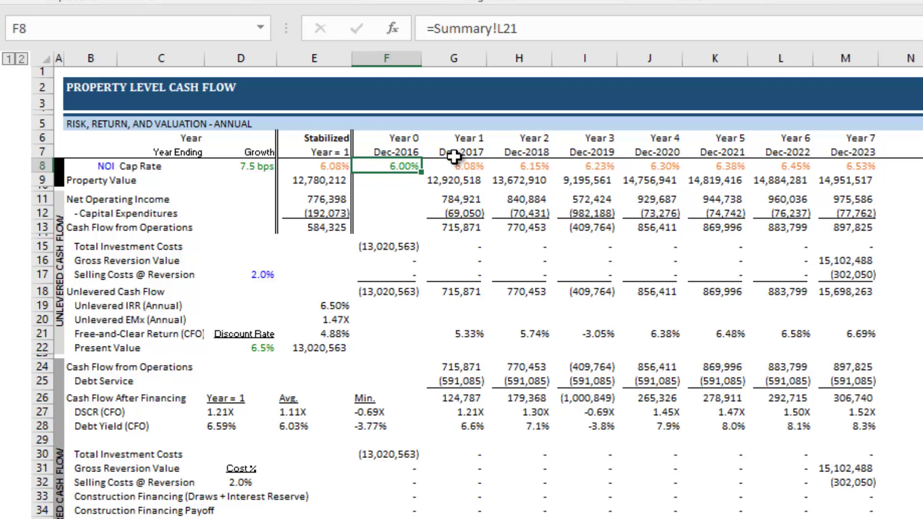
pyautogui.click(267, 168)
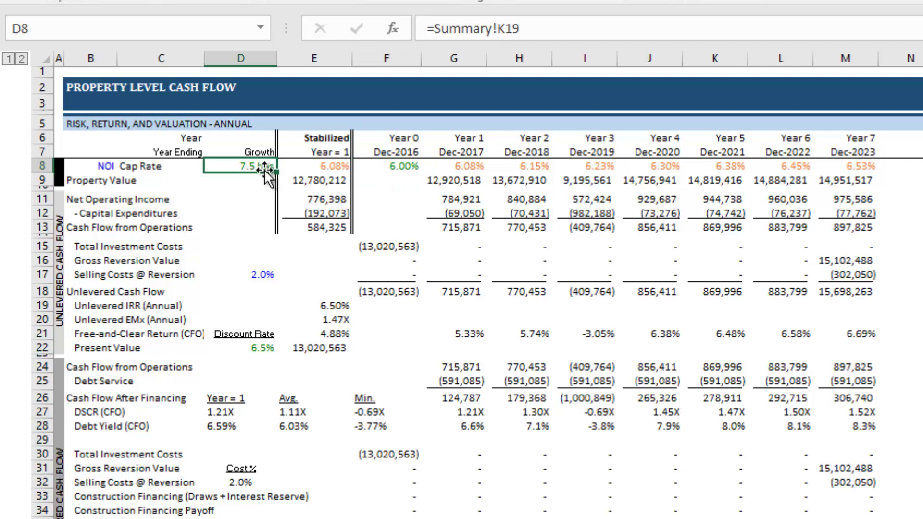
pyautogui.moveTo(522, 28); pyautogui.dragTo(511, 28)
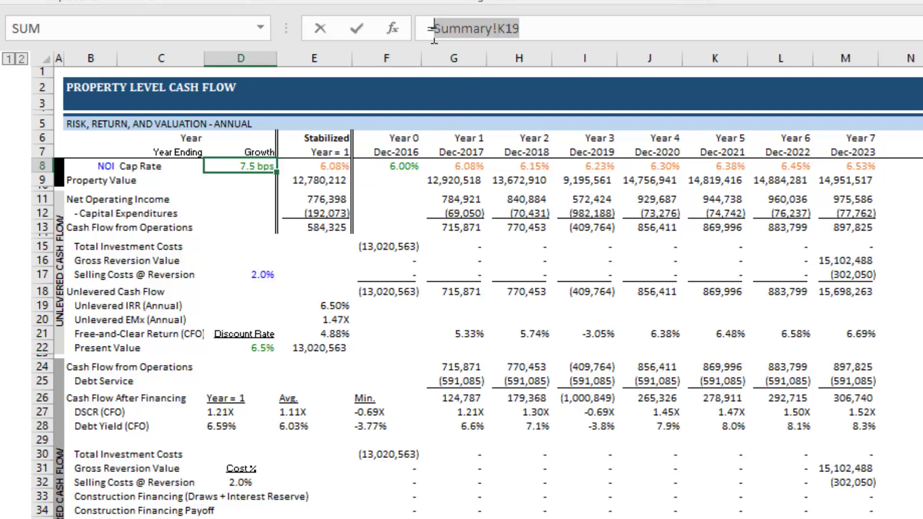
pyautogui.press('Escape')
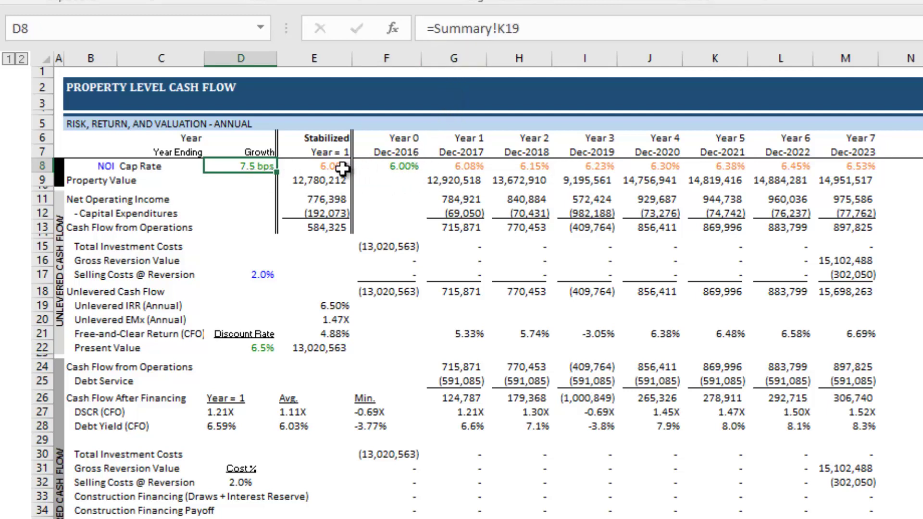
pyautogui.click(341, 181)
pyautogui.click(342, 201)
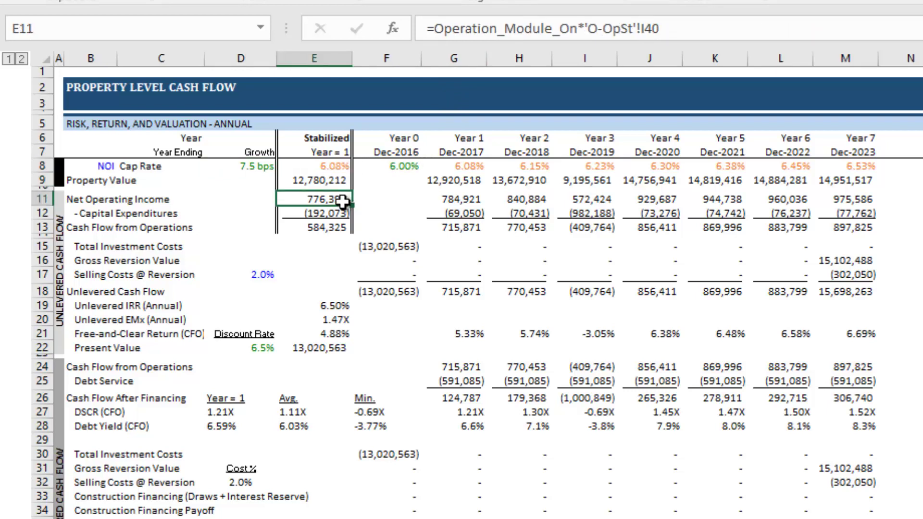
pyautogui.click(337, 166)
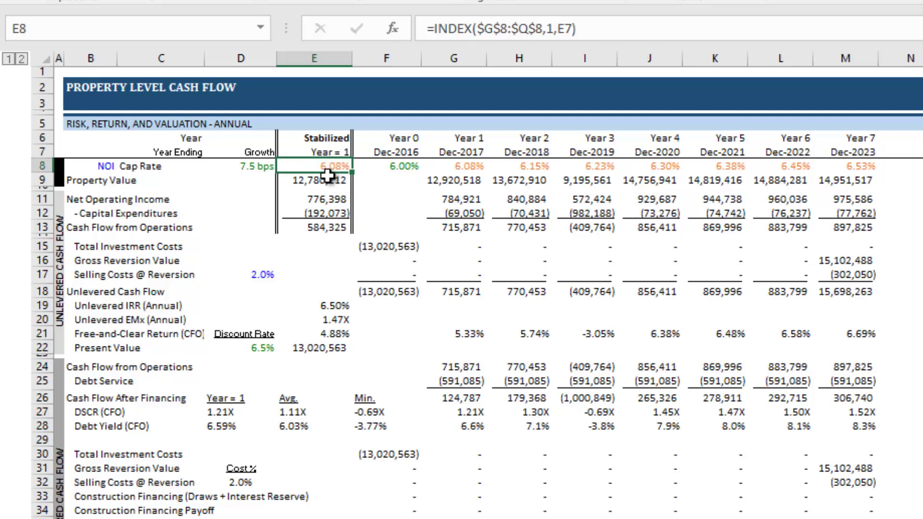
pyautogui.click(324, 181)
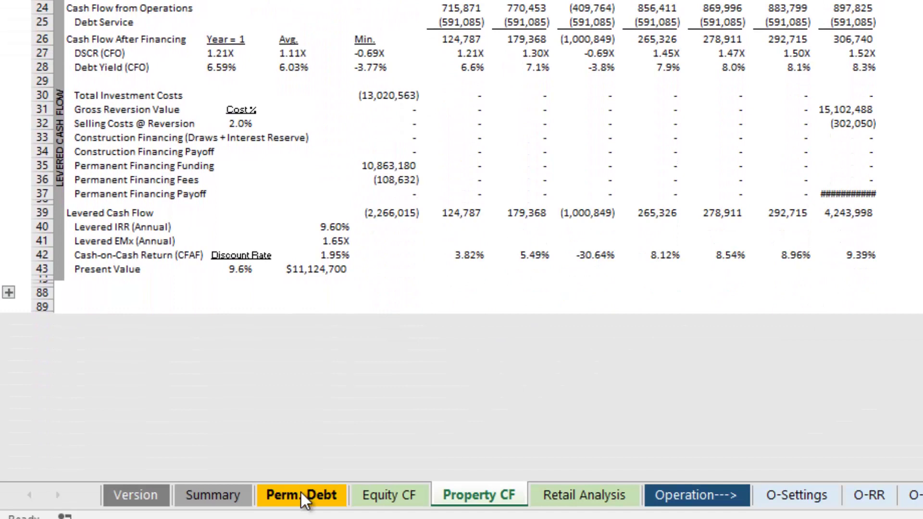
# On Perm. Debt, check the funding month link and the 13,020,563 Acq. Cost from Summary!U31.
pyautogui.click(300, 492)
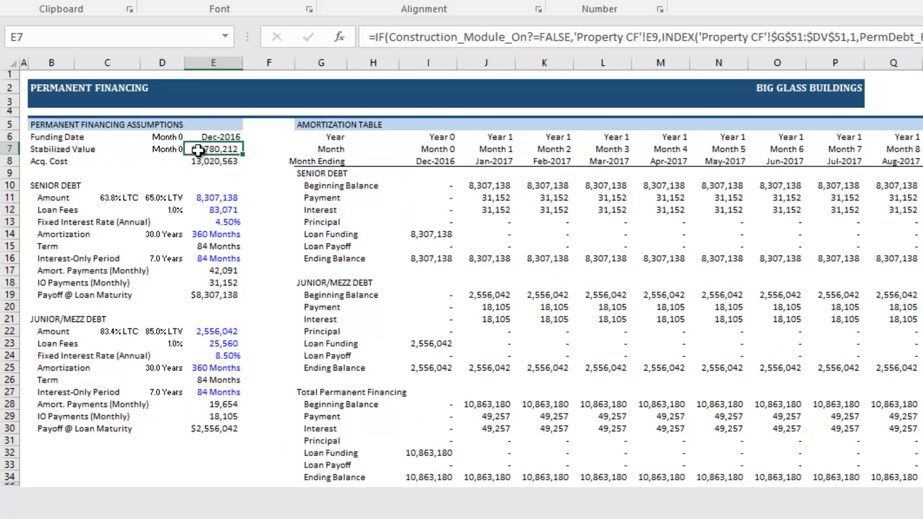
pyautogui.click(169, 149)
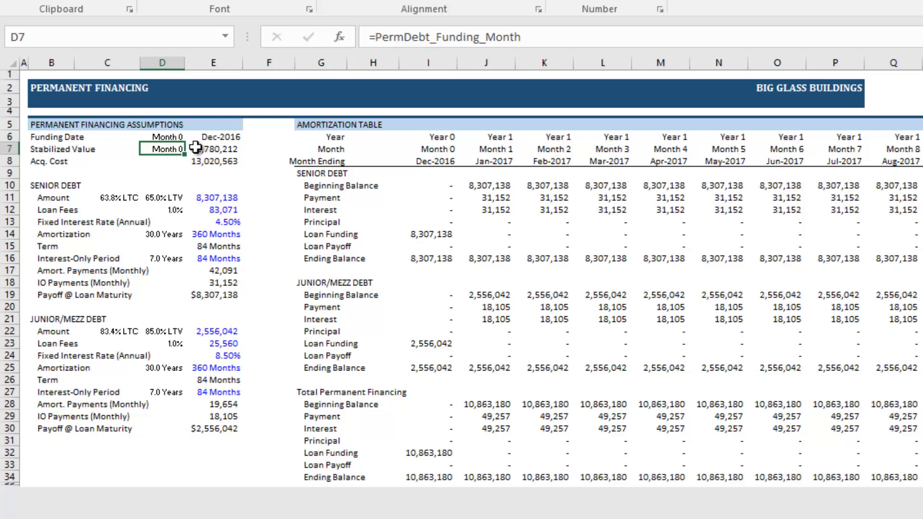
pyautogui.click(210, 163)
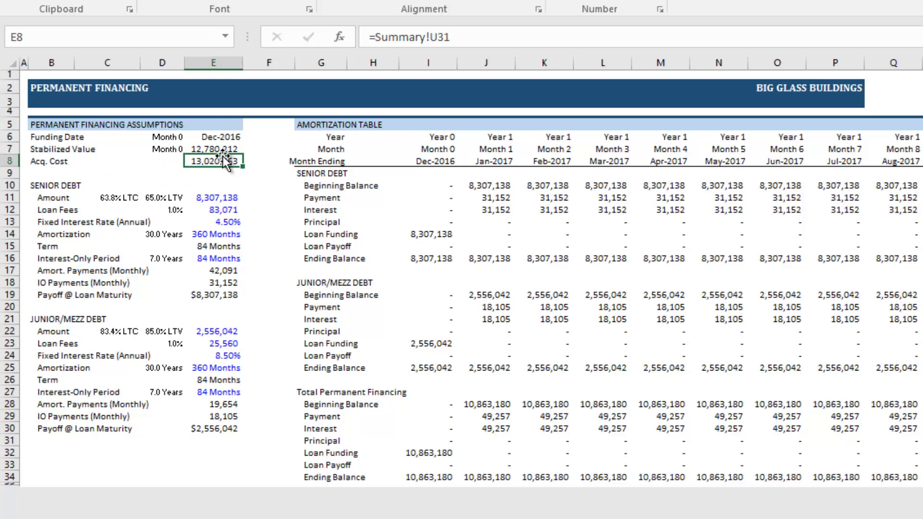
pyautogui.click(129, 199)
pyautogui.click(202, 198)
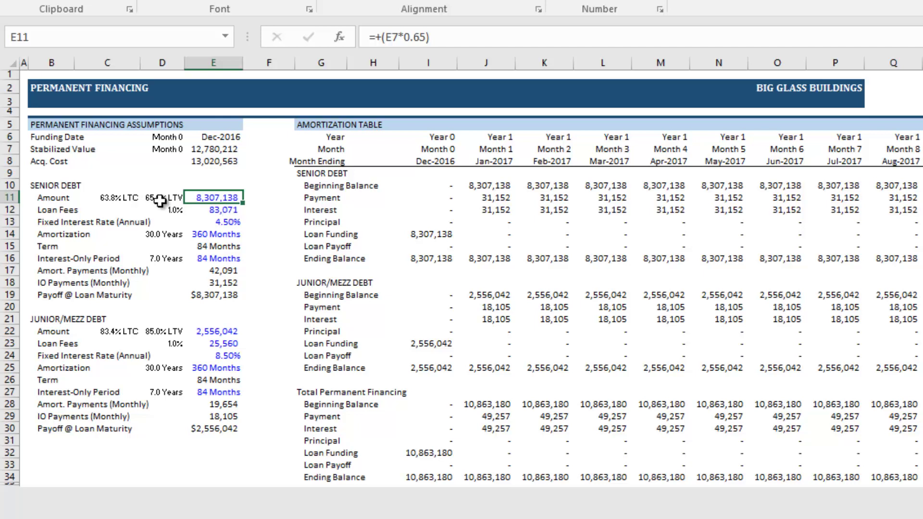
pyautogui.click(214, 210)
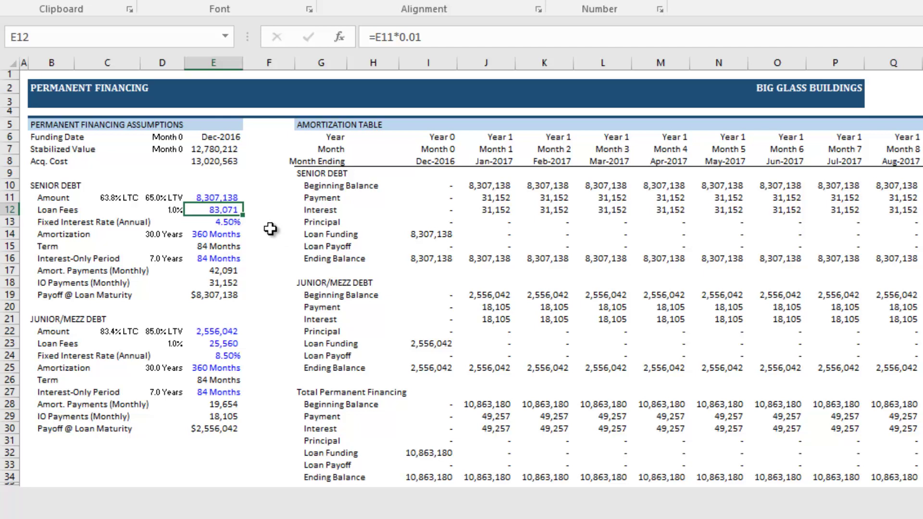
pyautogui.click(235, 199)
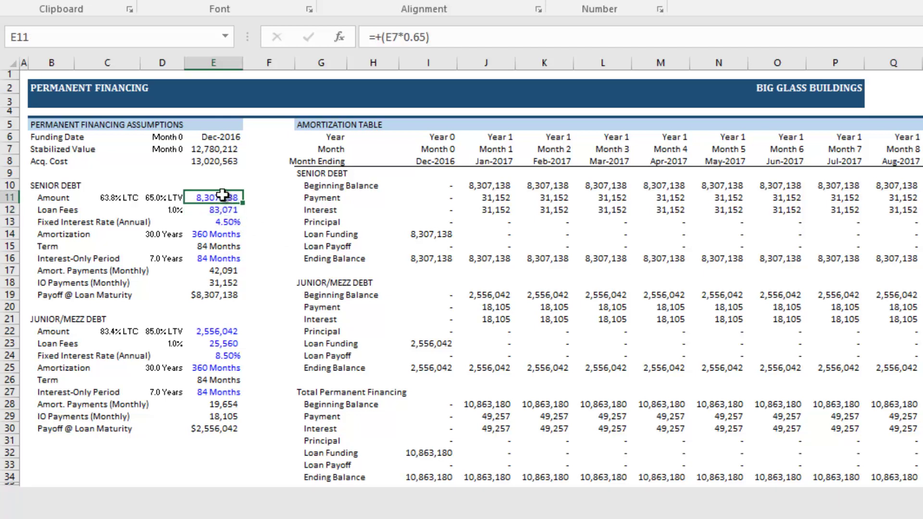
pyautogui.click(171, 198)
pyautogui.click(125, 198)
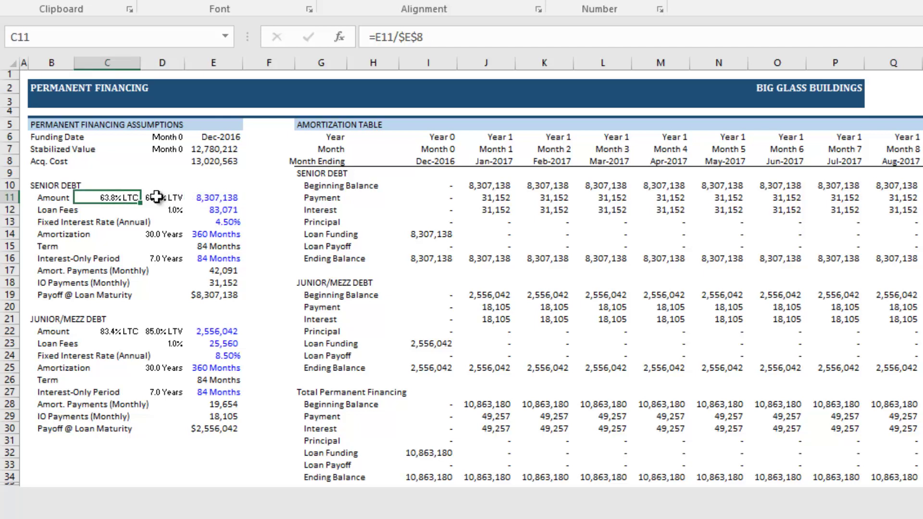
pyautogui.click(156, 197)
pyautogui.click(208, 199)
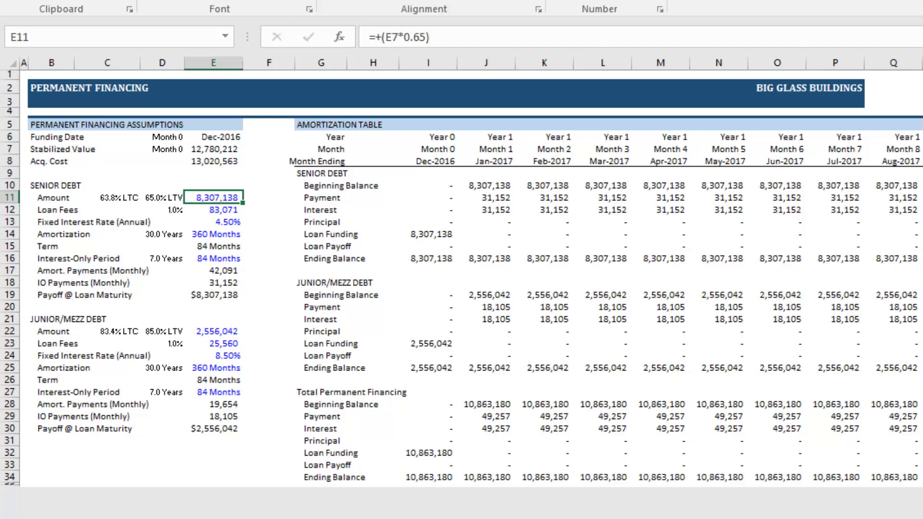
pyautogui.hotkey('alt', 'a')
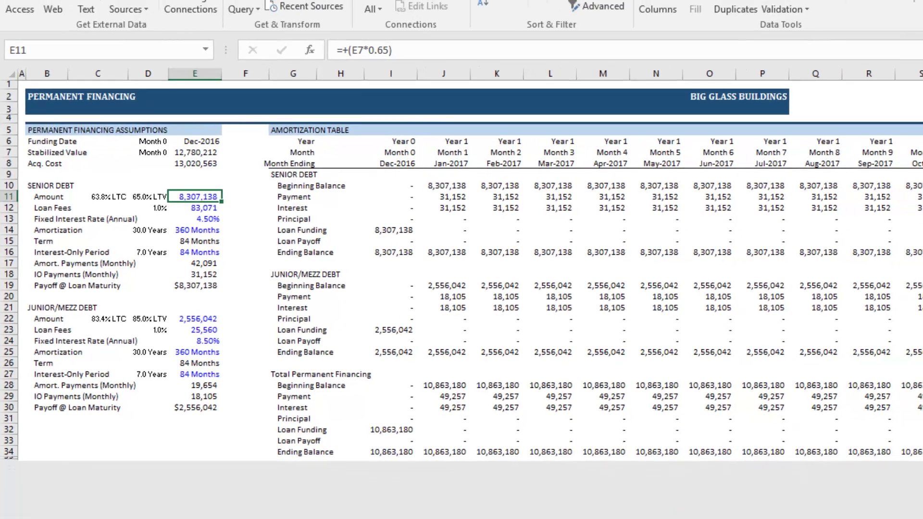
pyautogui.click(789, 43)
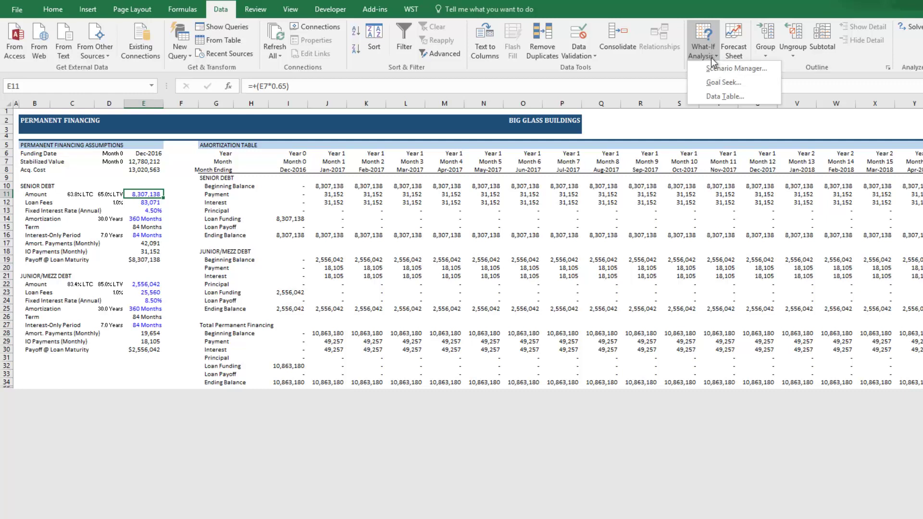
pyautogui.click(717, 81)
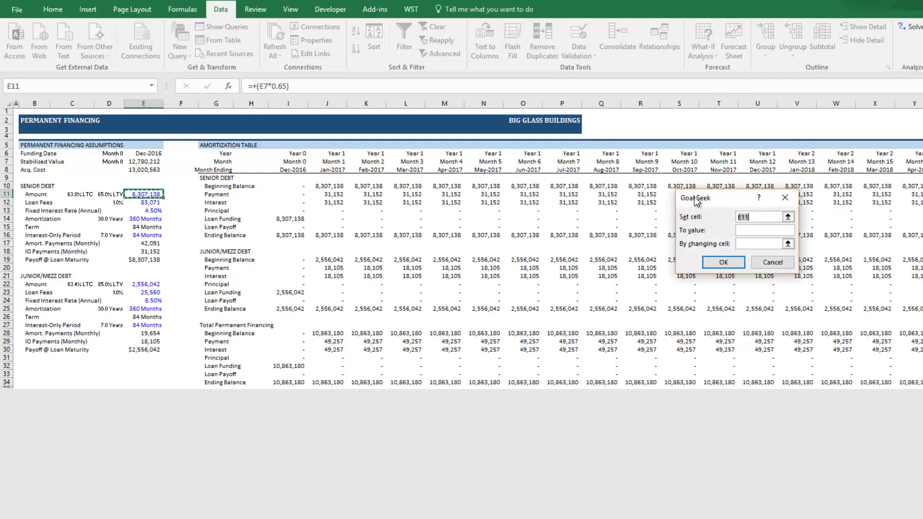
pyautogui.moveTo(696, 200); pyautogui.dragTo(209, 205)
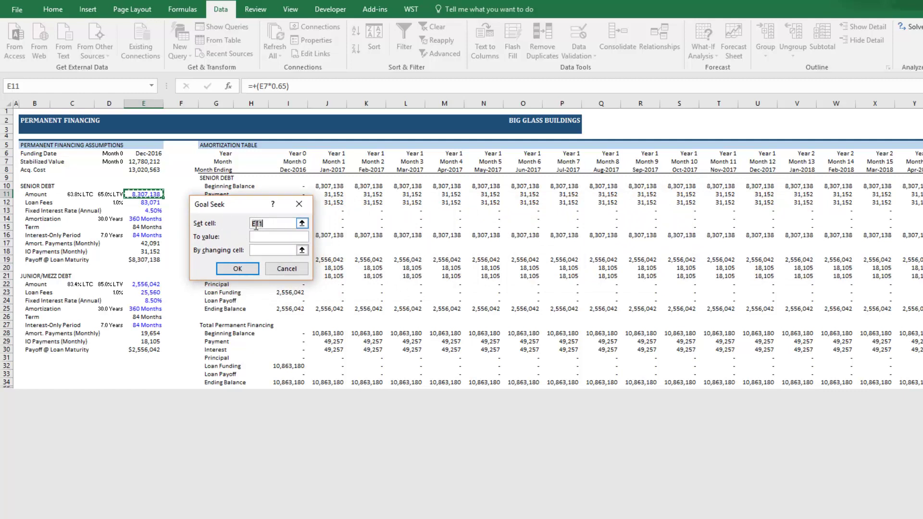
pyautogui.click(302, 224)
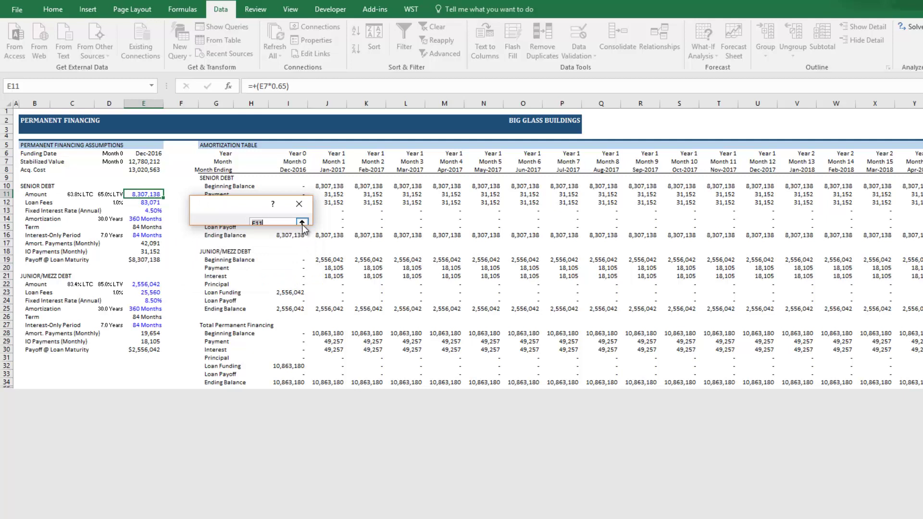
pyautogui.click(111, 194)
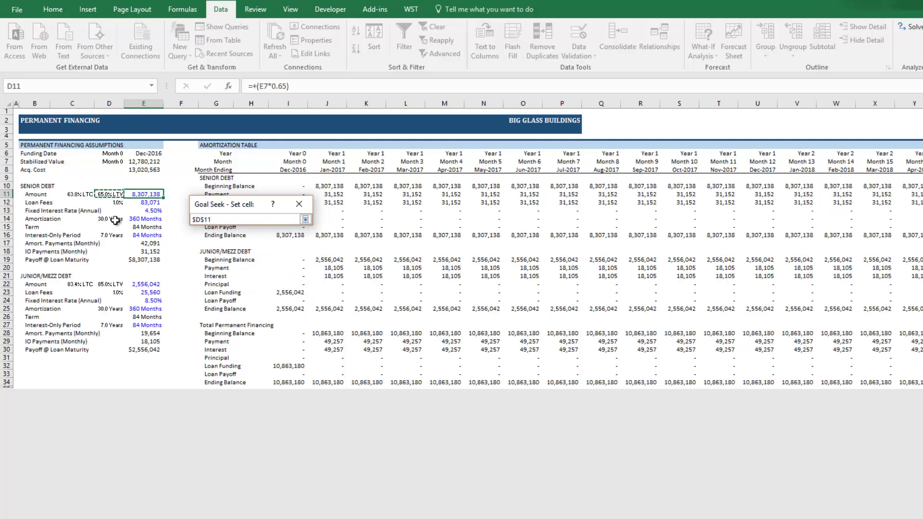
pyautogui.press('Return')
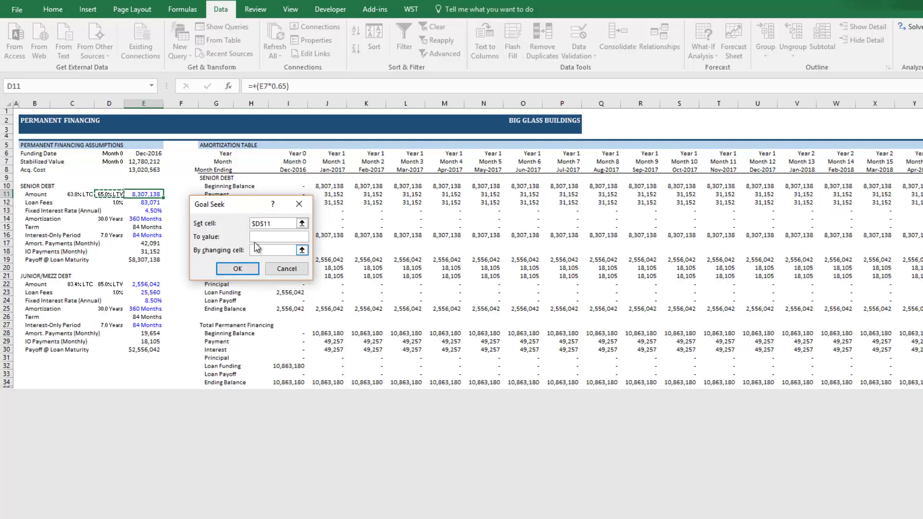
pyautogui.click(257, 237)
pyautogui.click(302, 250)
pyautogui.click(149, 195)
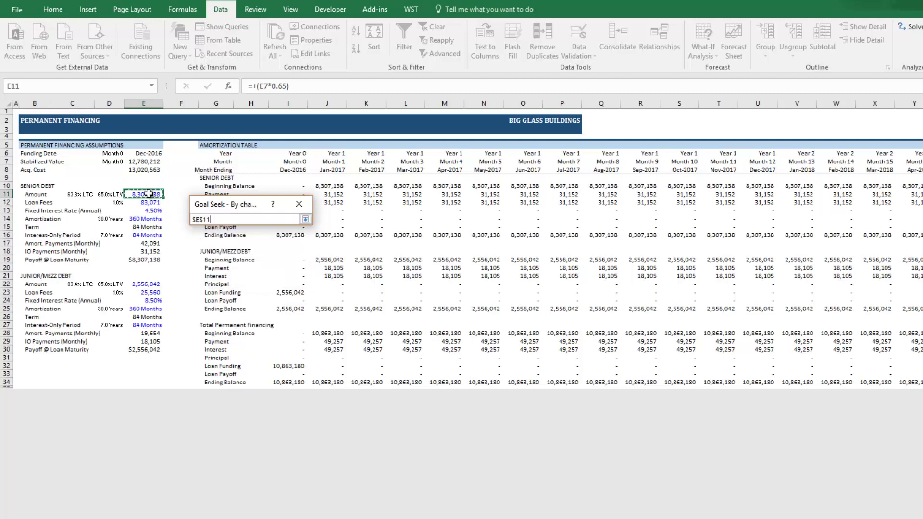
pyautogui.press('Return')
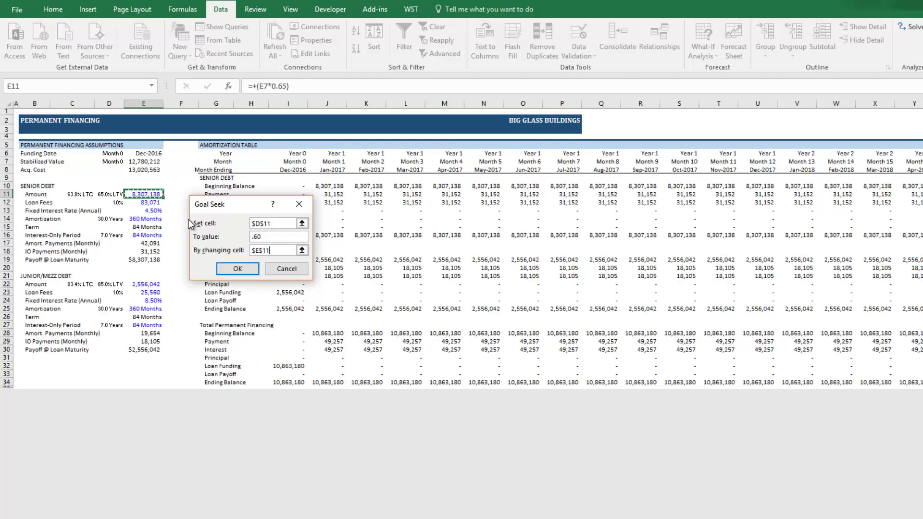
pyautogui.click(241, 269)
pyautogui.click(565, 322)
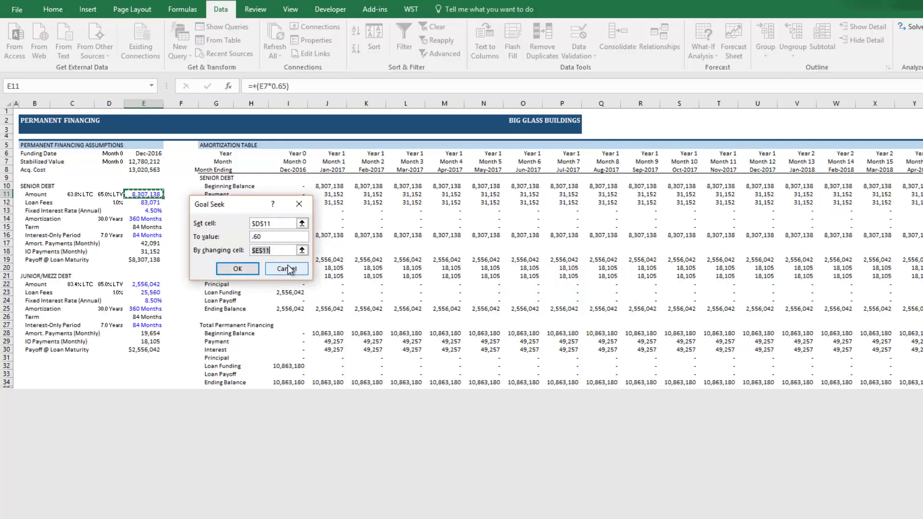
# Cancel the earlier goal seek and hard-code 8,300,000 as the senior loan in E11.
pyautogui.click(287, 269)
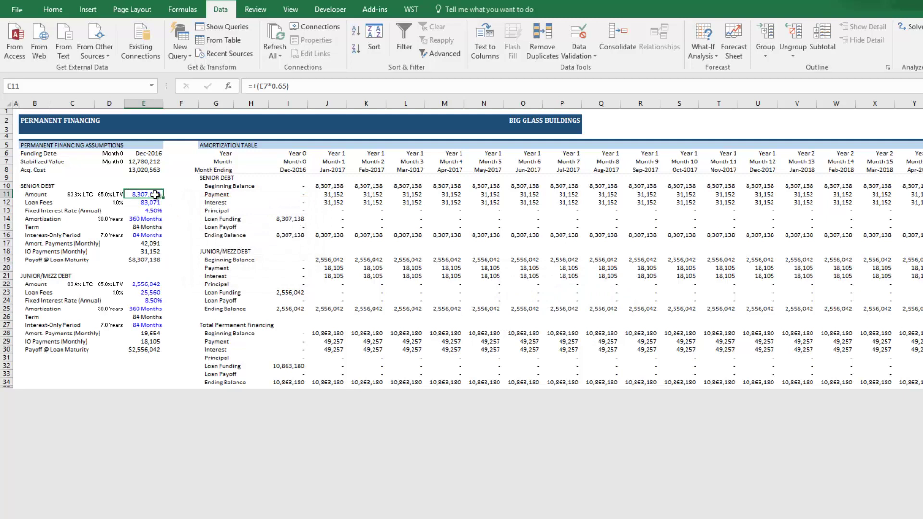
pyautogui.write('830')
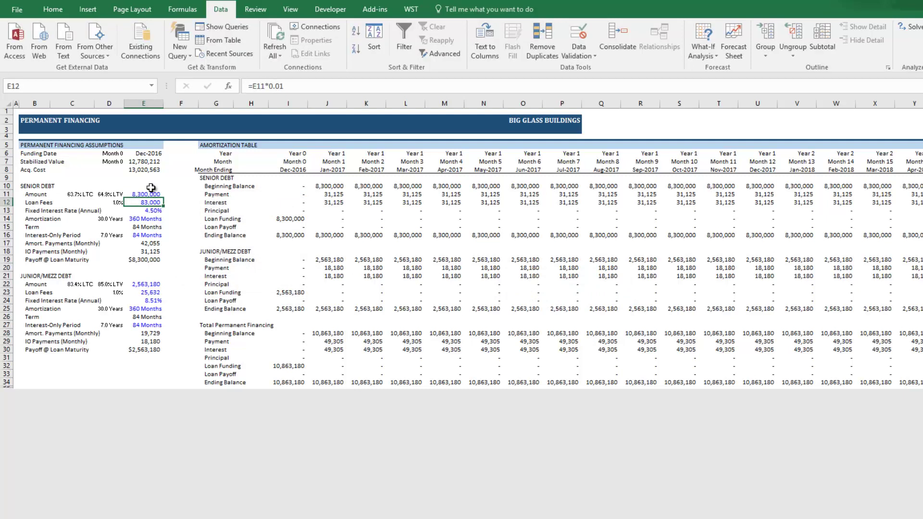
pyautogui.hotkey('ctrl', 'Return')
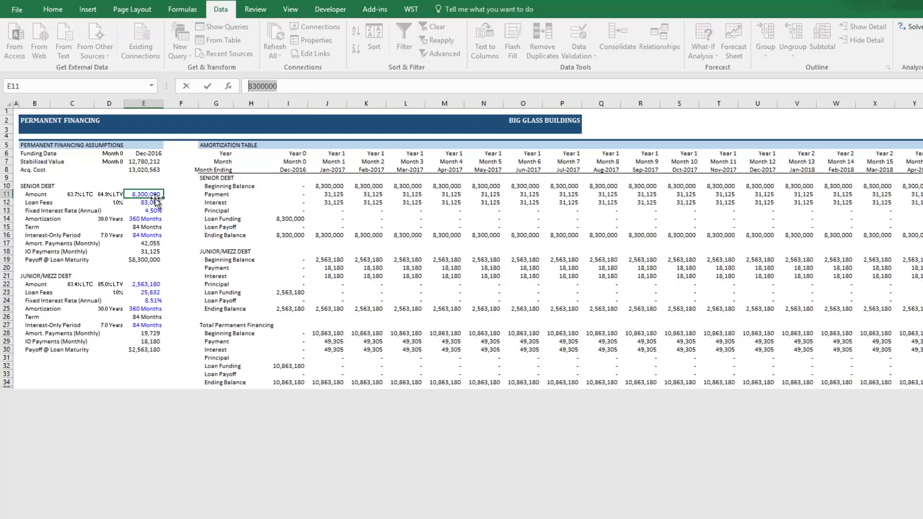
# Goal-seek the senior LTV in D11 to 0.60 by changing E11, accepting the 7,668,127 loan.
pyautogui.click(703, 51)
pyautogui.click(724, 82)
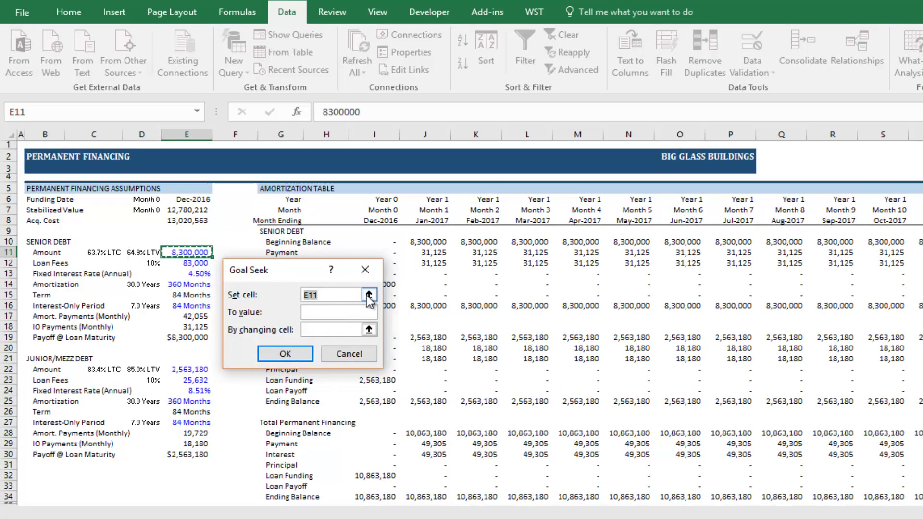
pyautogui.click(368, 296)
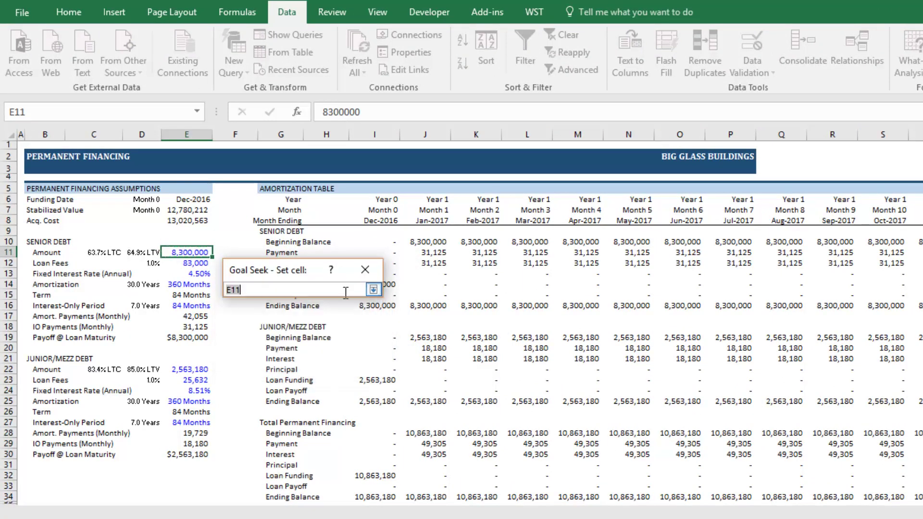
pyautogui.click(150, 253)
pyautogui.press('Return')
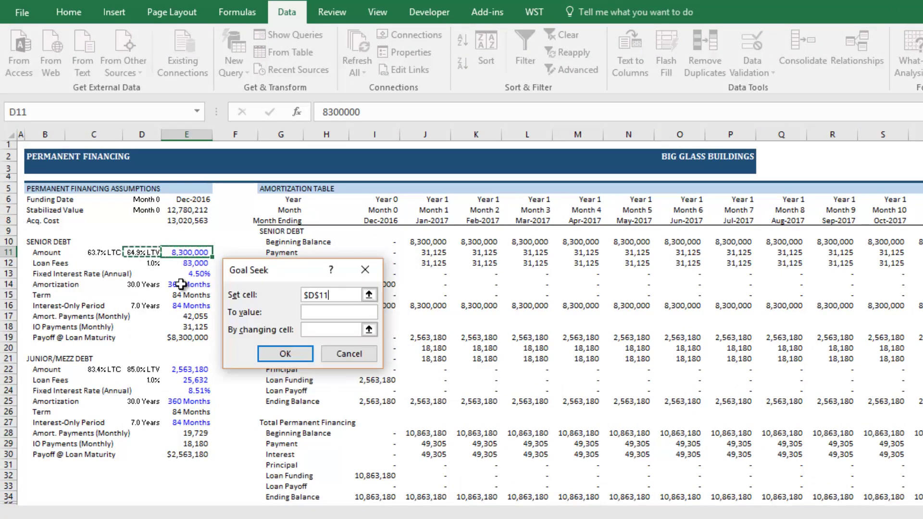
pyautogui.click(313, 313)
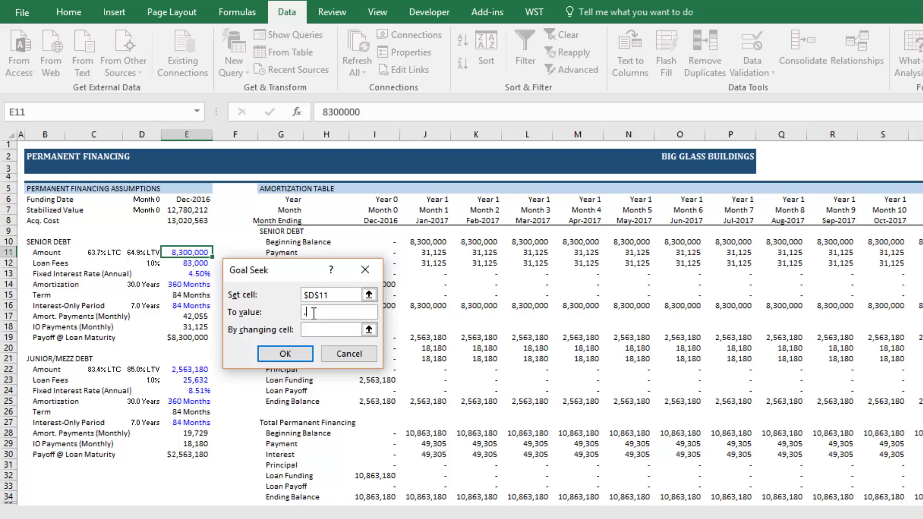
pyautogui.click(369, 330)
pyautogui.click(192, 250)
pyautogui.press('Return')
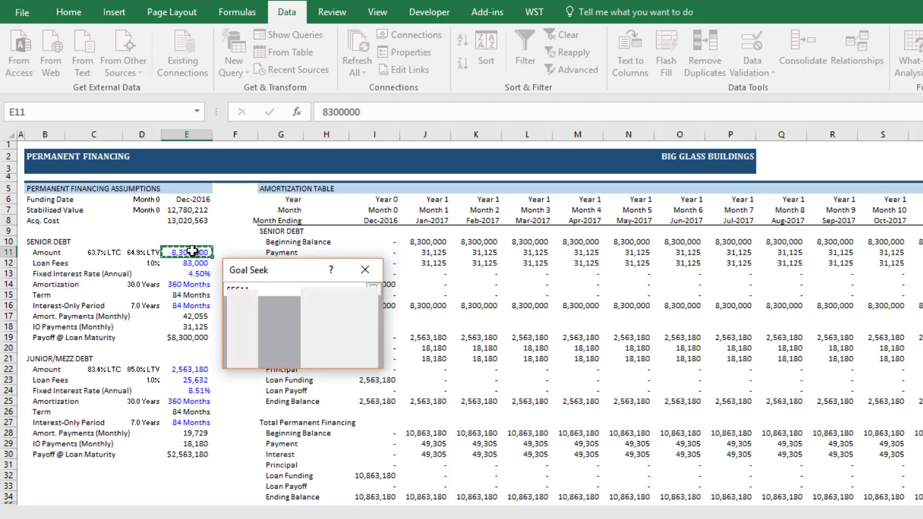
pyautogui.press('Return')
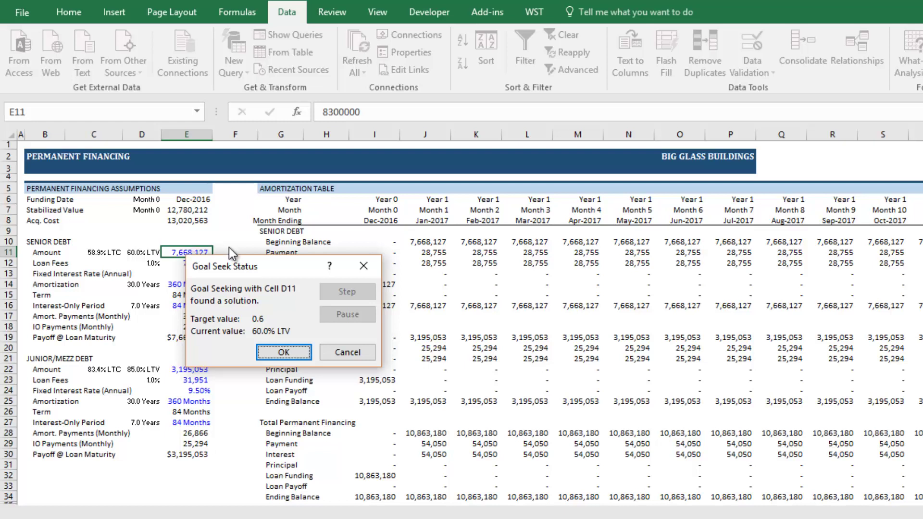
pyautogui.moveTo(253, 270); pyautogui.dragTo(262, 282)
pyautogui.click(297, 368)
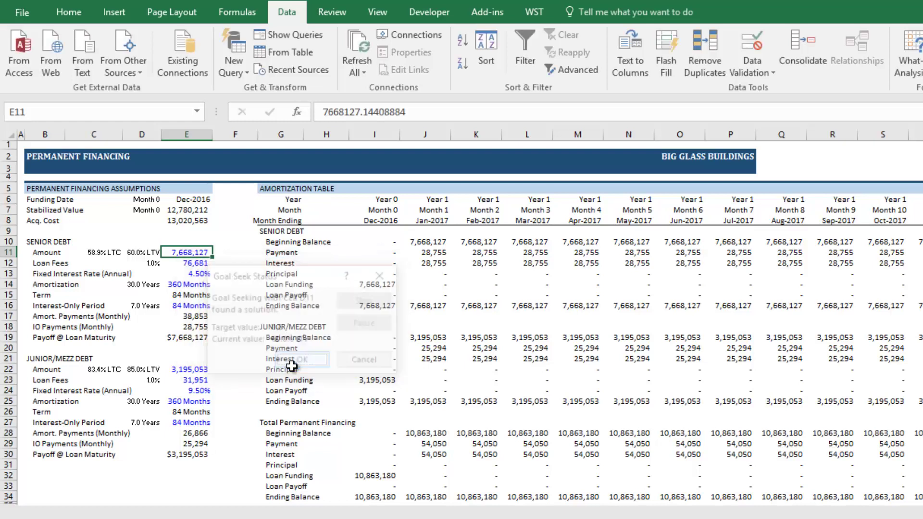
pyautogui.click(145, 252)
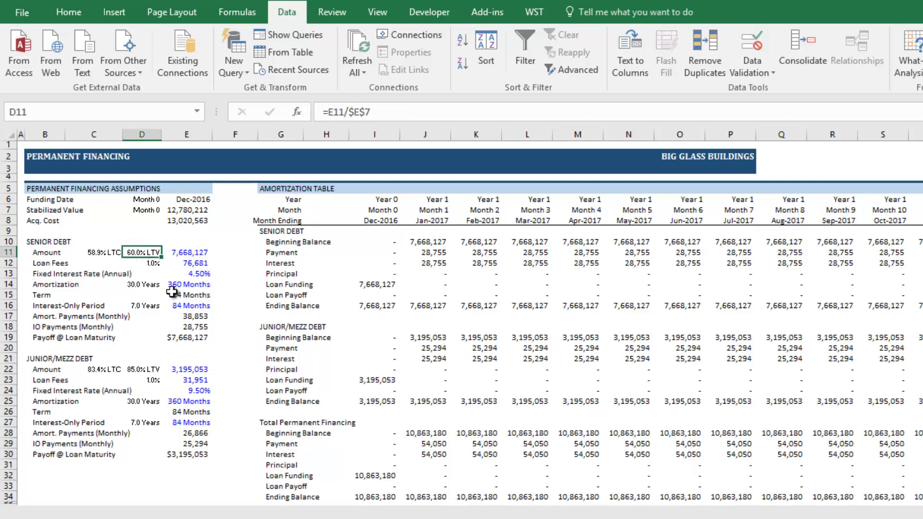
pyautogui.click(201, 263)
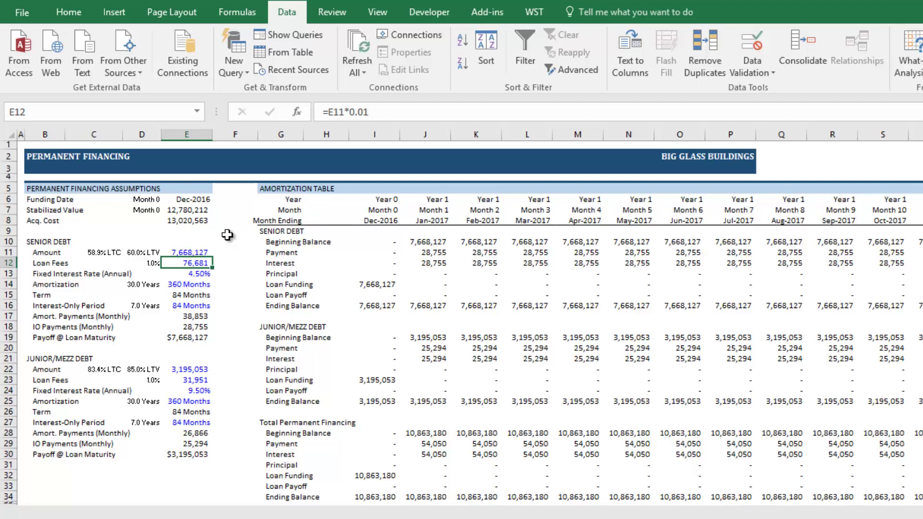
pyautogui.click(197, 253)
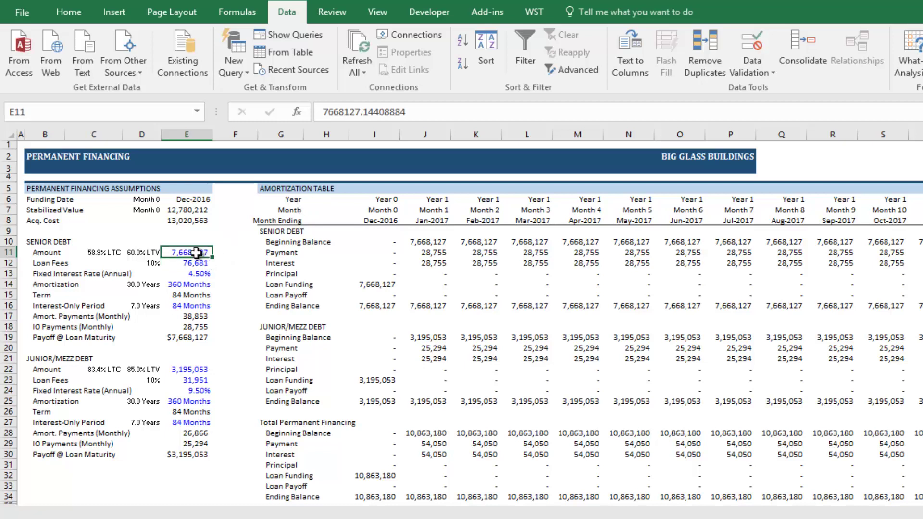
pyautogui.click(200, 263)
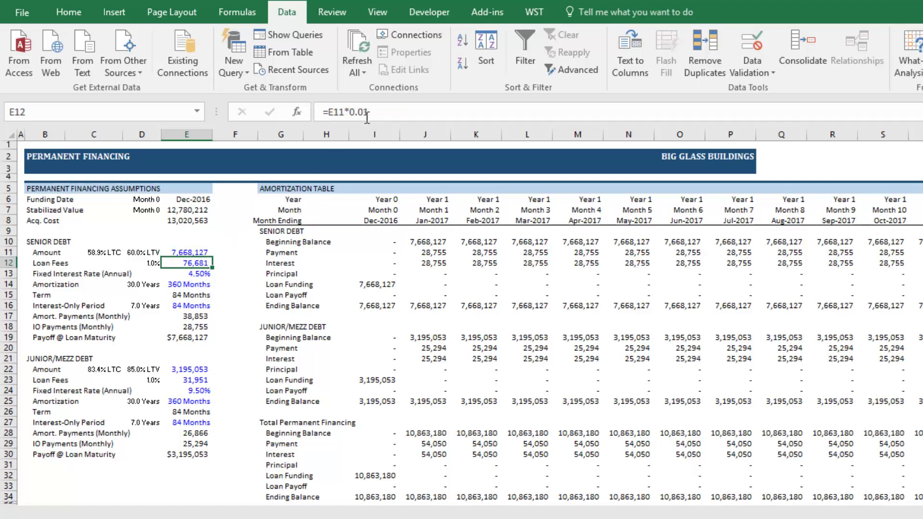
pyautogui.moveTo(369, 112); pyautogui.dragTo(350, 112)
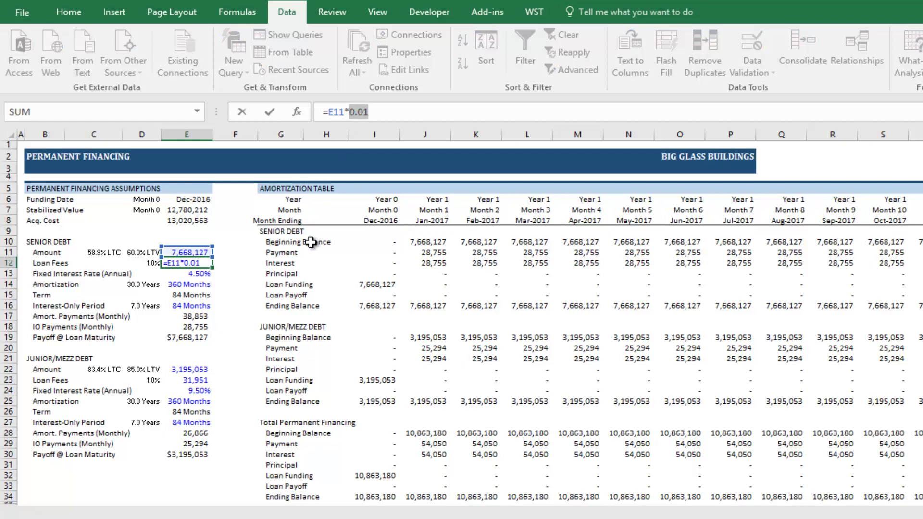
pyautogui.press('Escape')
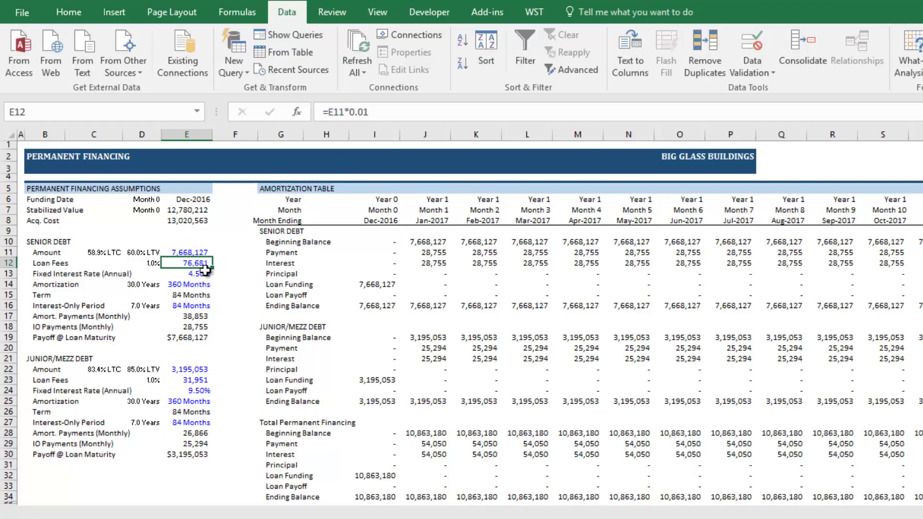
pyautogui.click(158, 263)
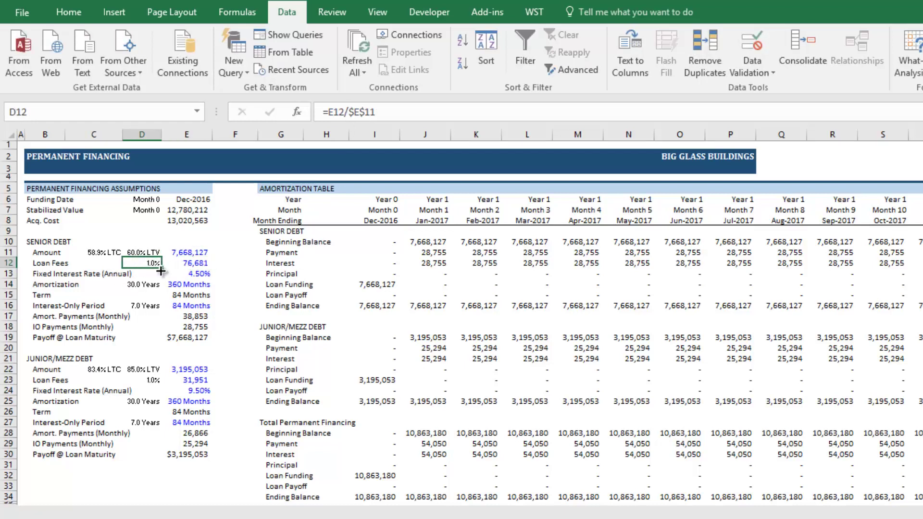
pyautogui.click(189, 252)
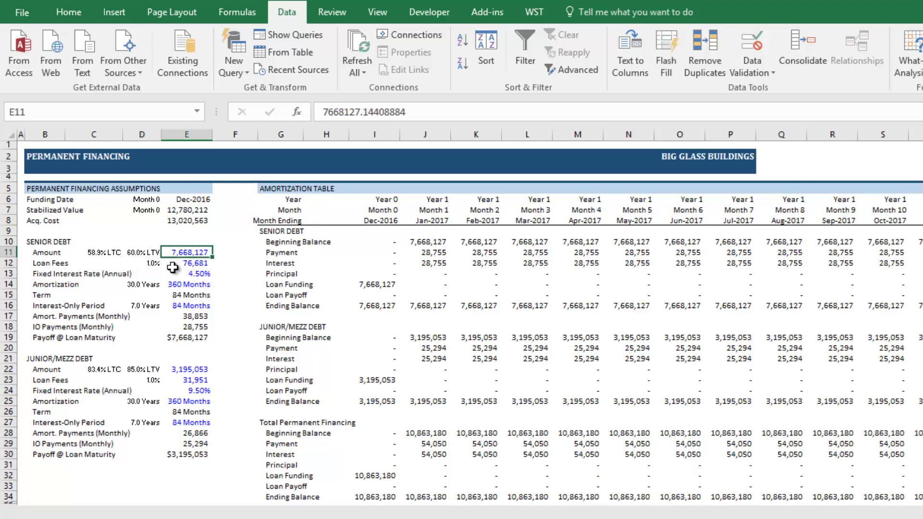
pyautogui.click(199, 266)
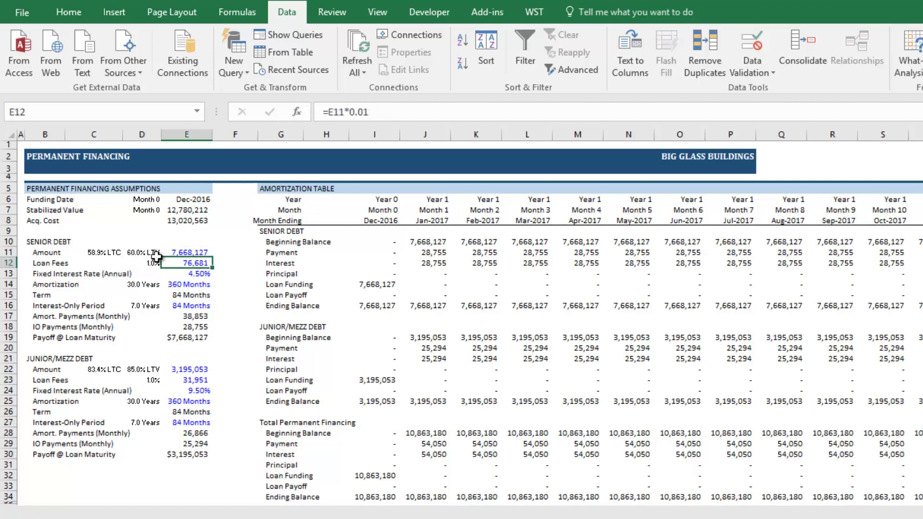
pyautogui.click(203, 273)
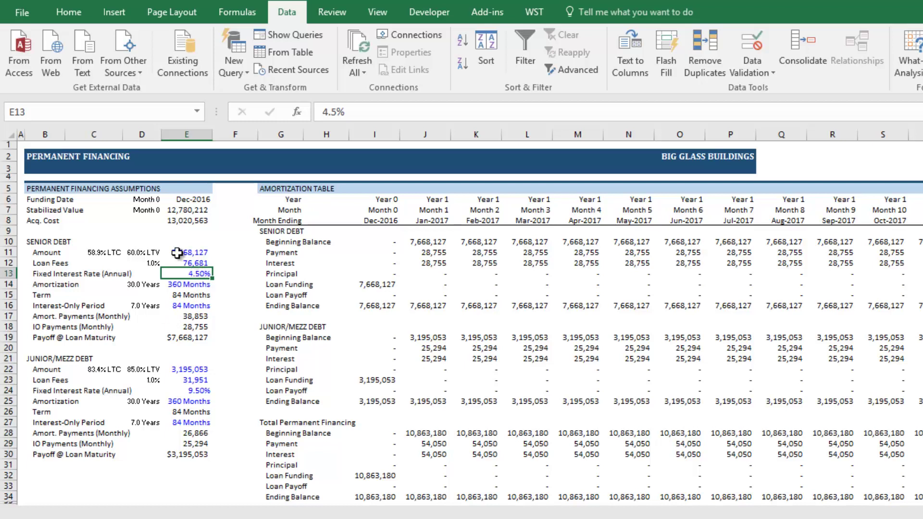
pyautogui.click(202, 286)
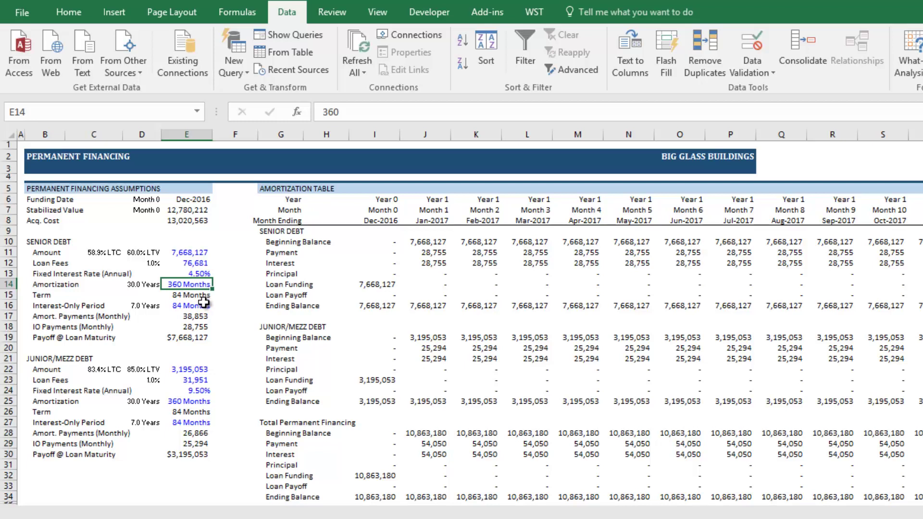
pyautogui.click(190, 307)
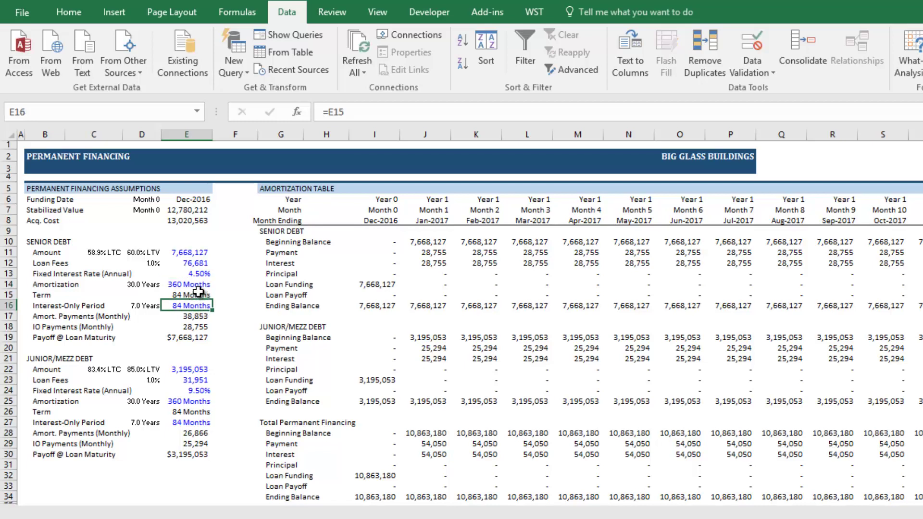
pyautogui.click(197, 295)
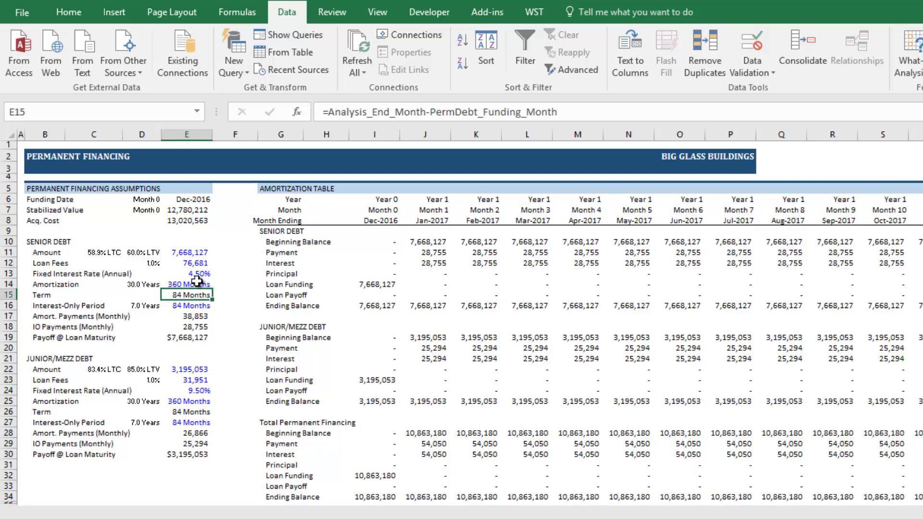
pyautogui.click(197, 284)
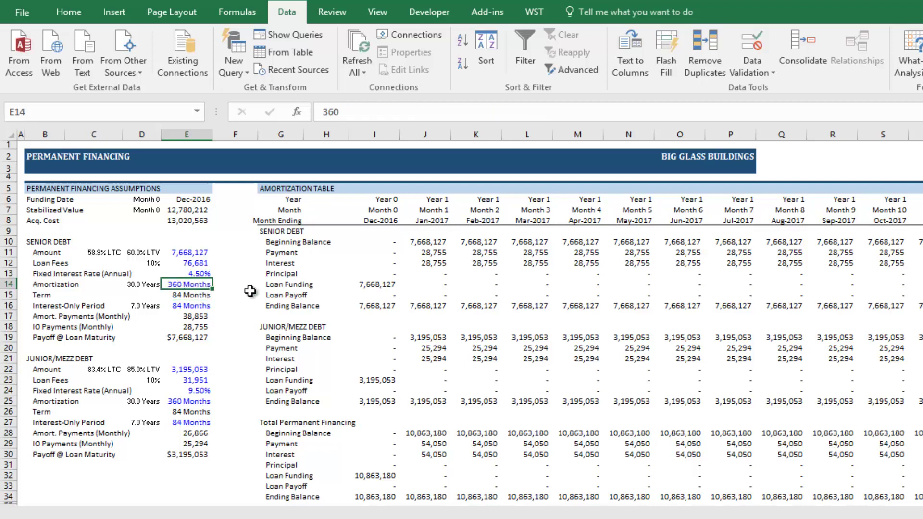
pyautogui.write('0')
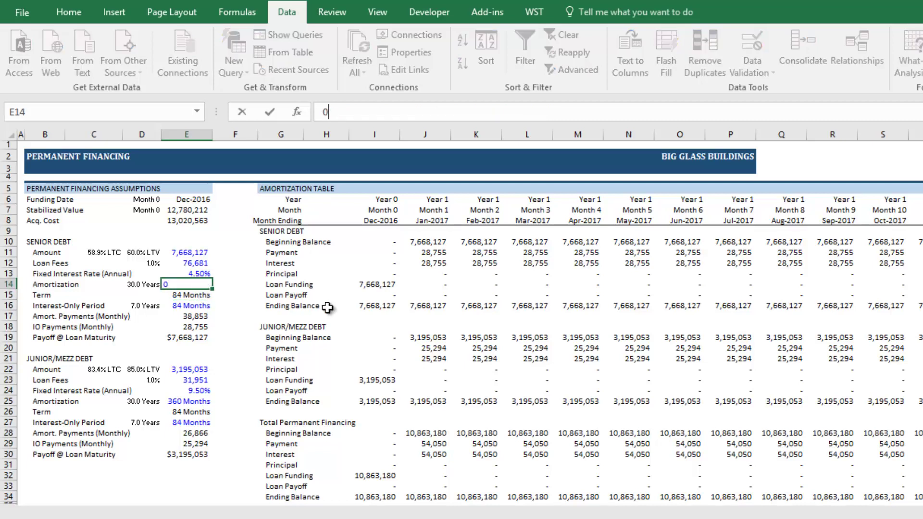
pyautogui.press('Return')
pyautogui.press('Up')
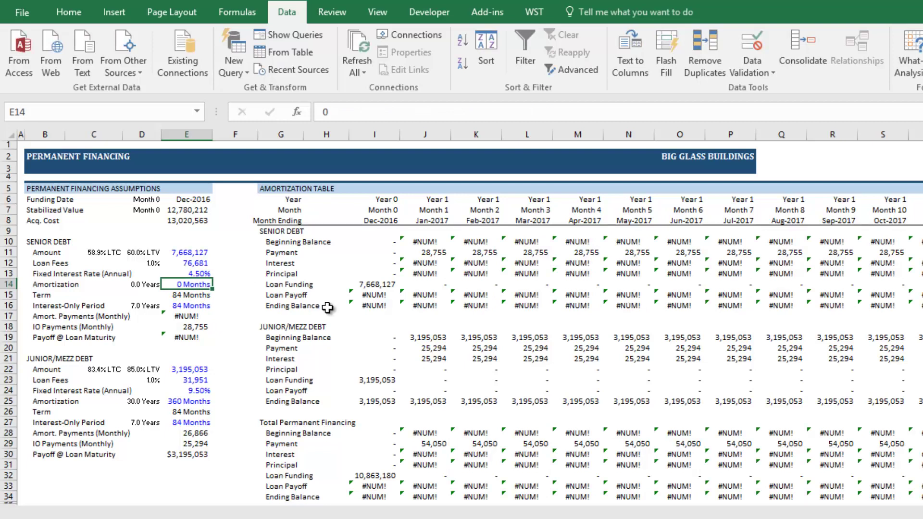
pyautogui.write('1')
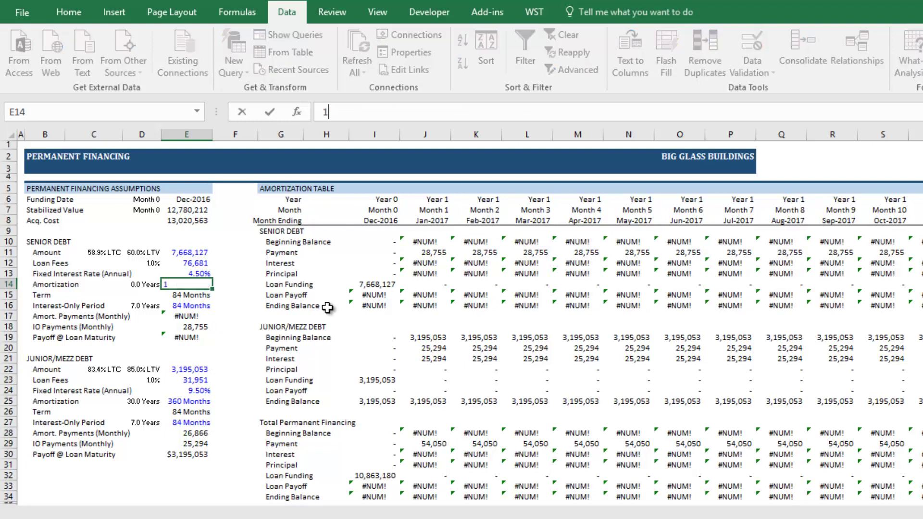
pyautogui.press('Return')
pyautogui.press('Up')
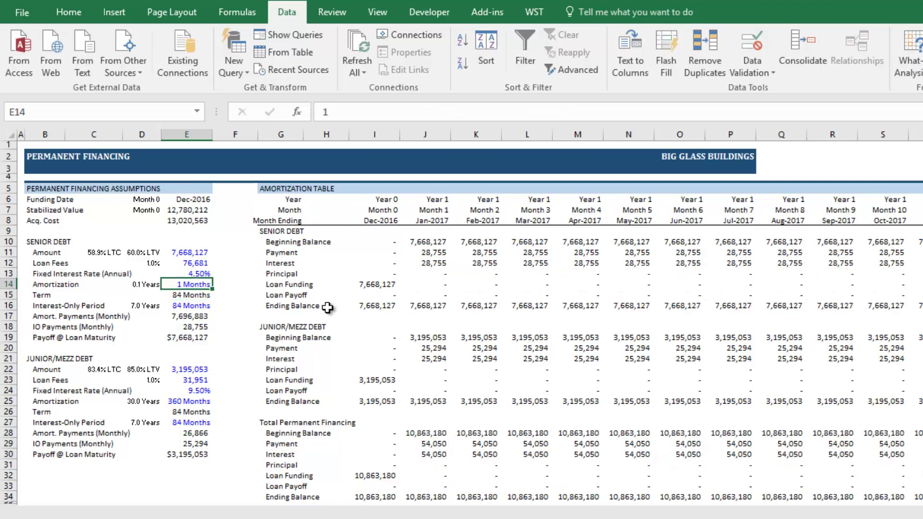
pyautogui.write('360')
pyautogui.press('Return')
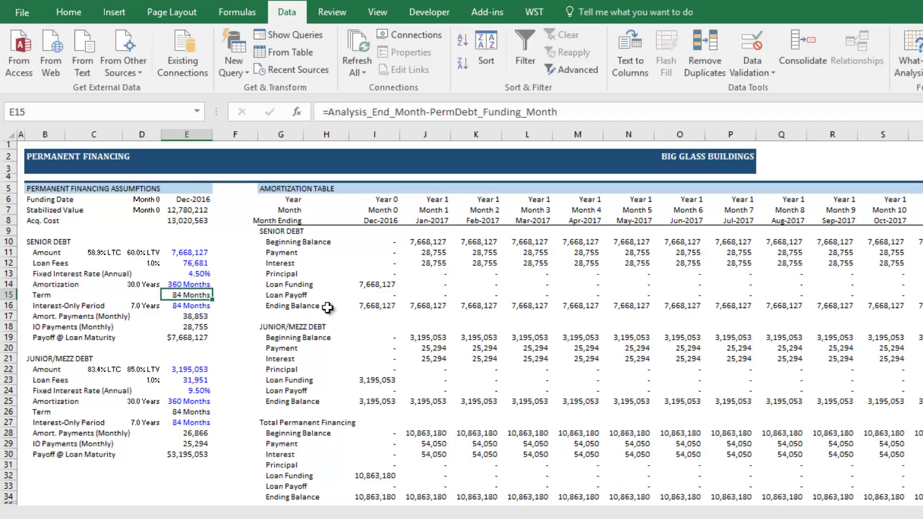
pyautogui.press('Down')
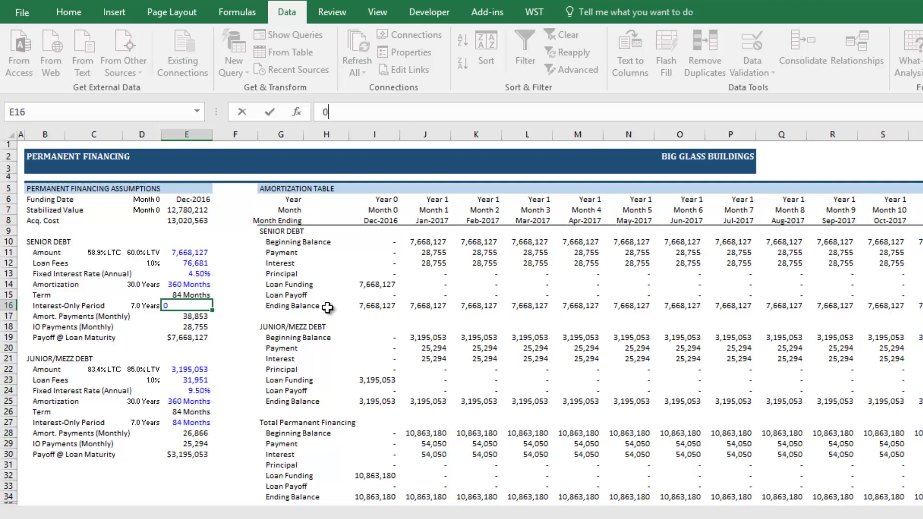
pyautogui.hotkey('ctrl', 'Return')
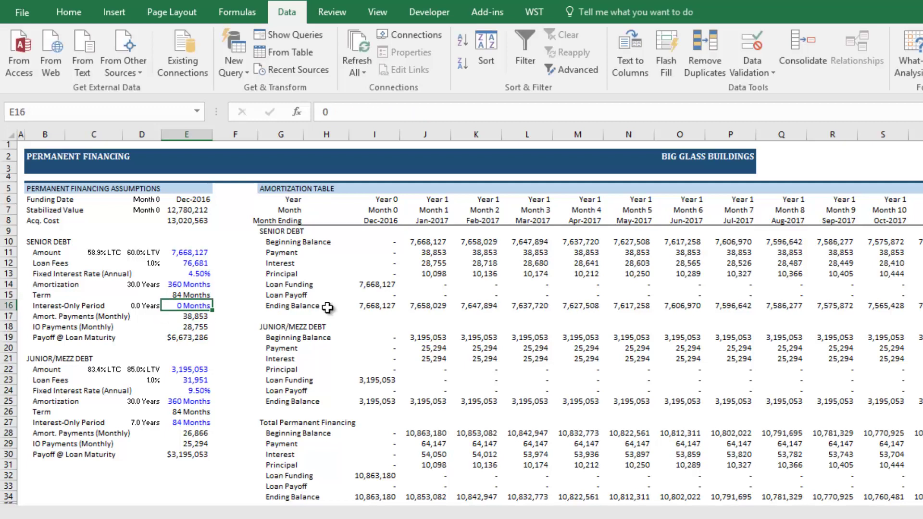
pyautogui.press('Up')
pyautogui.press('Up')
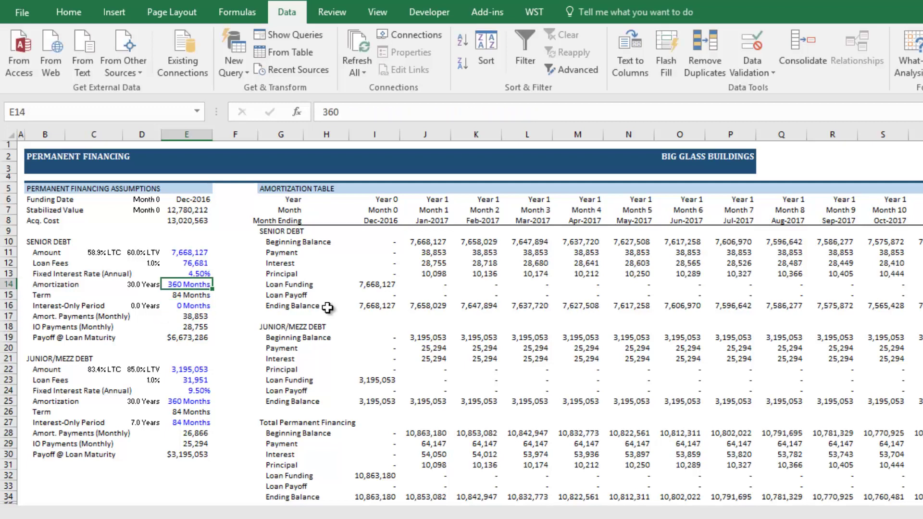
pyautogui.press('Down')
pyautogui.press('Down')
pyautogui.write('8')
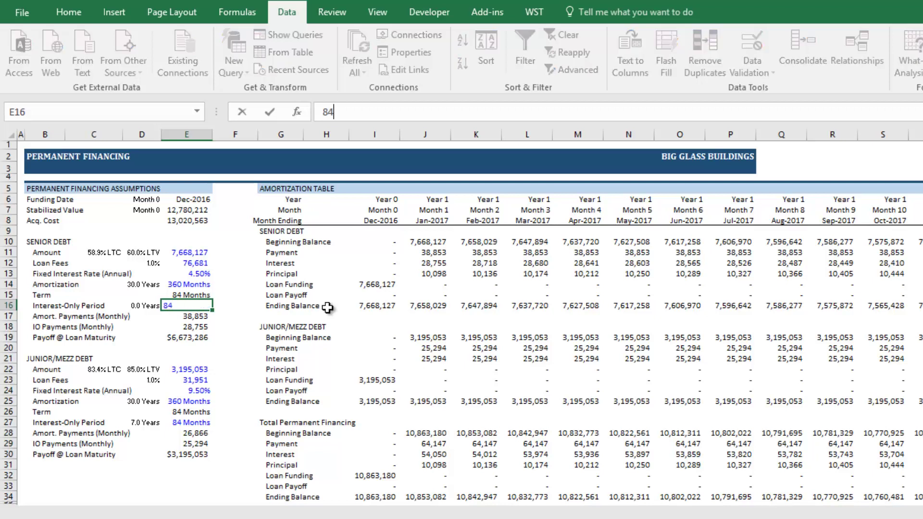
pyautogui.press('Return')
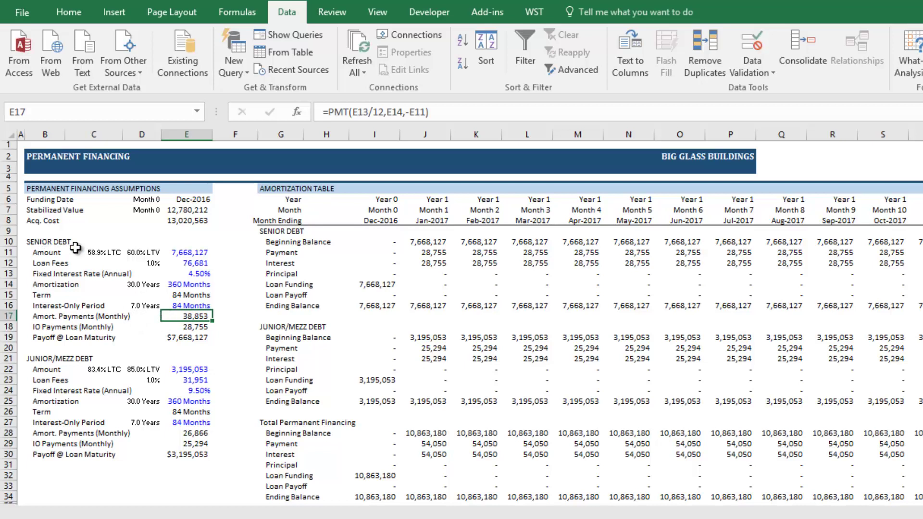
pyautogui.click(195, 327)
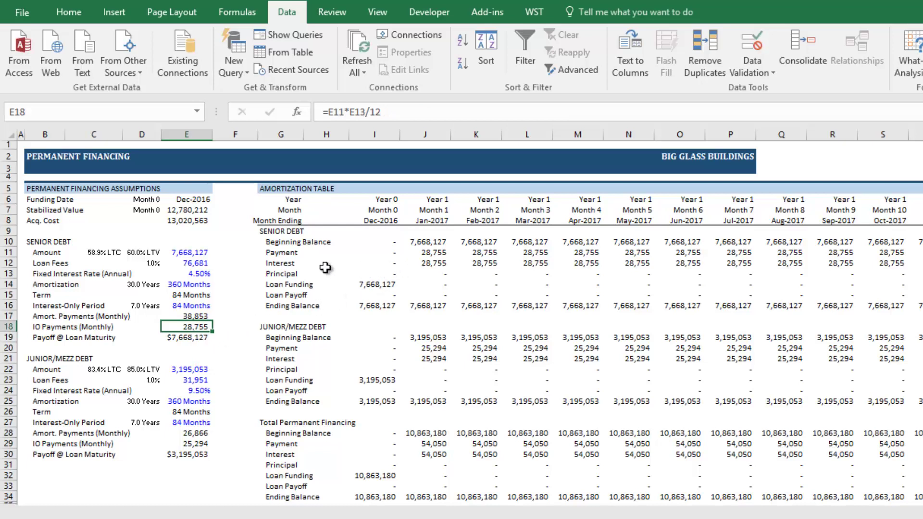
pyautogui.moveTo(292, 233); pyautogui.dragTo(461, 301)
pyautogui.click(439, 253)
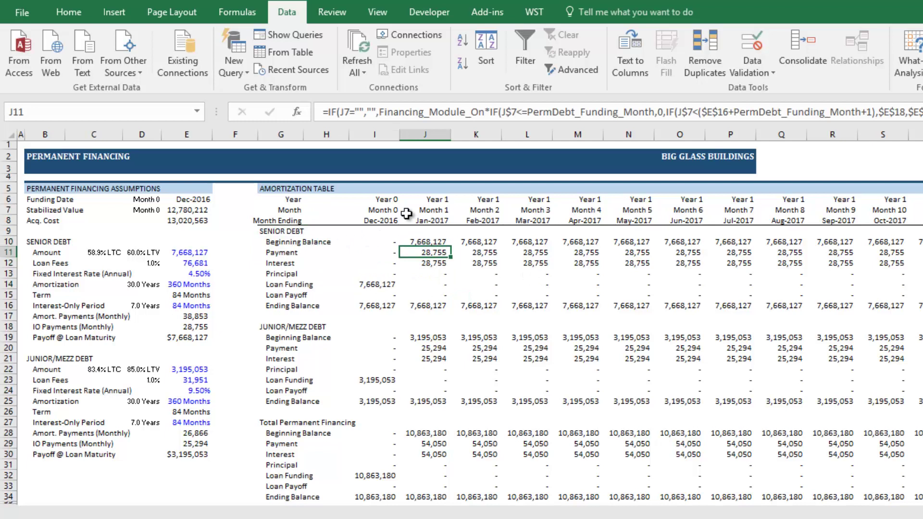
pyautogui.doubleClick(440, 254)
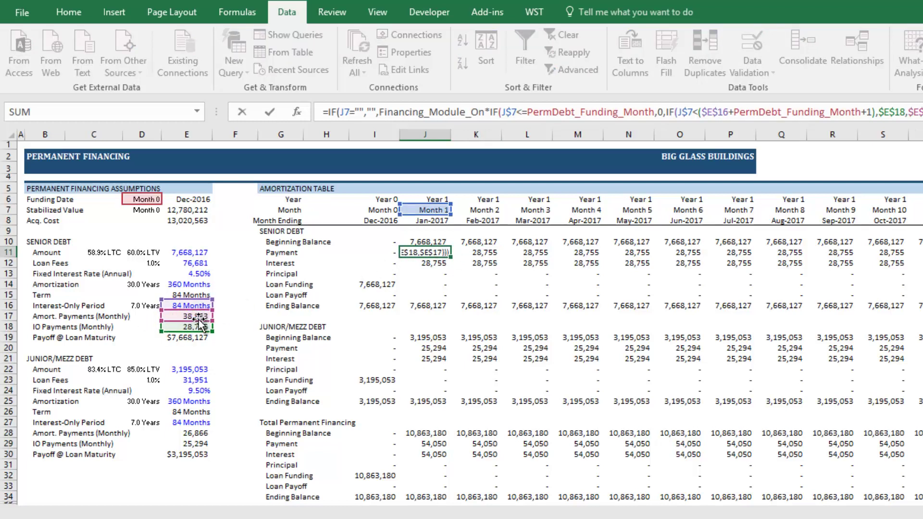
pyautogui.press('Escape')
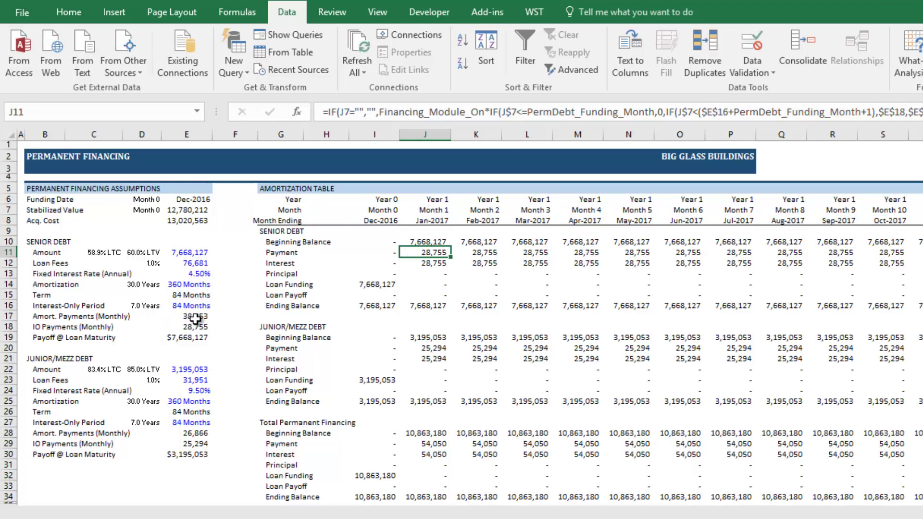
pyautogui.click(193, 338)
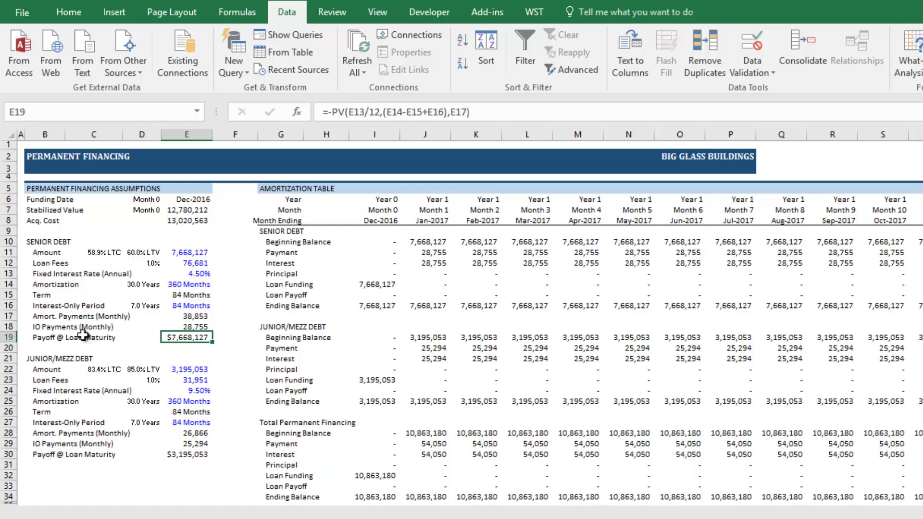
pyautogui.click(188, 295)
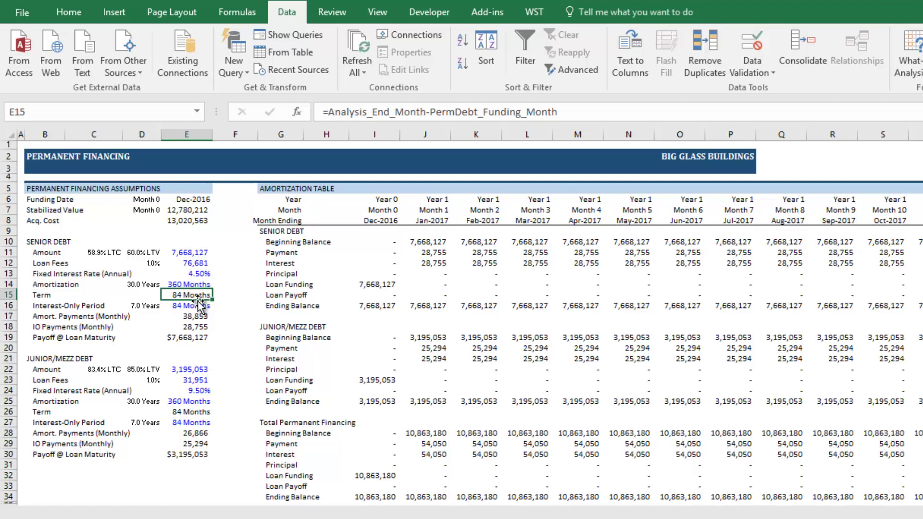
pyautogui.click(194, 338)
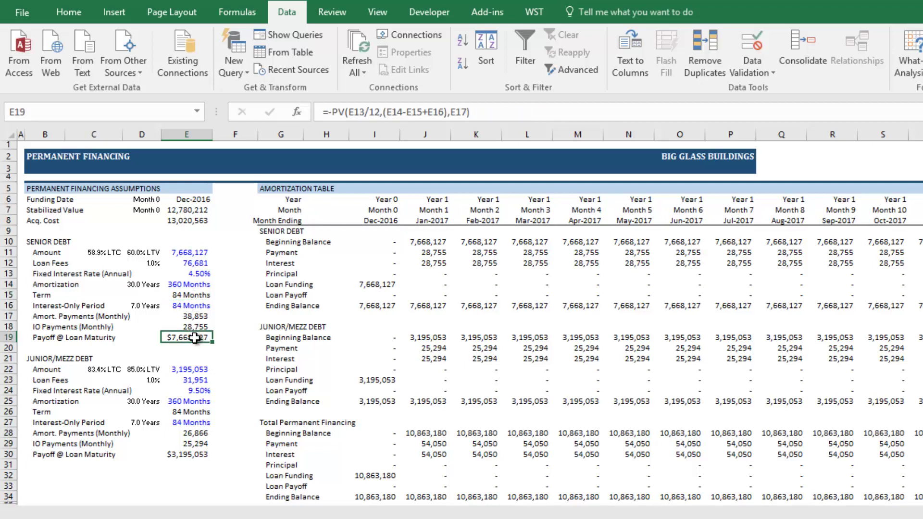
pyautogui.click(186, 294)
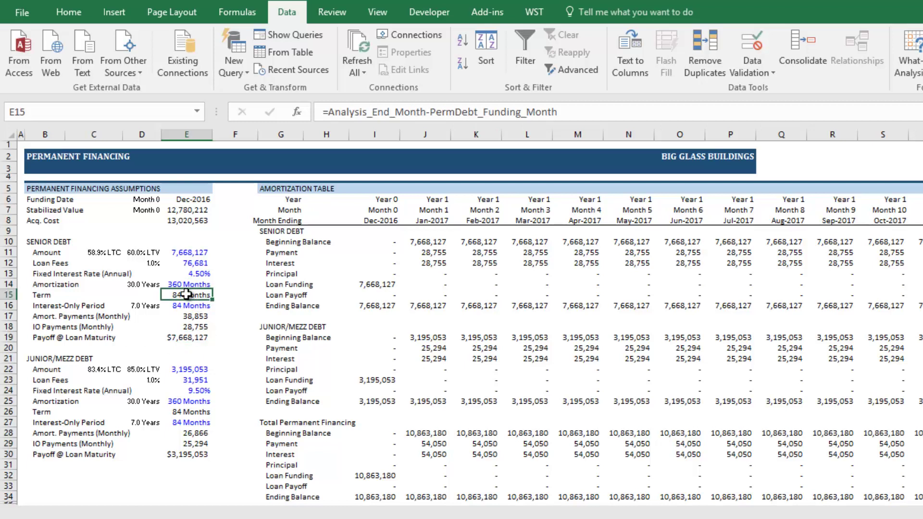
pyautogui.click(201, 370)
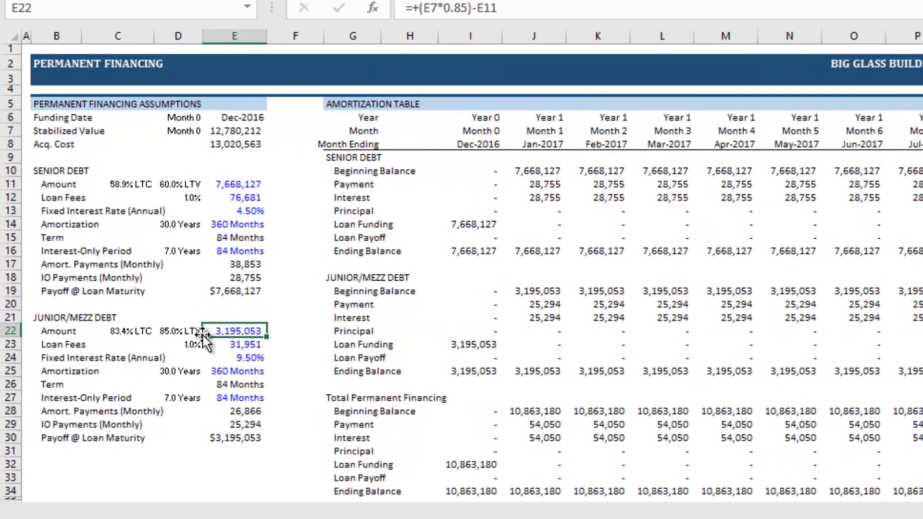
pyautogui.click(170, 346)
pyautogui.click(121, 345)
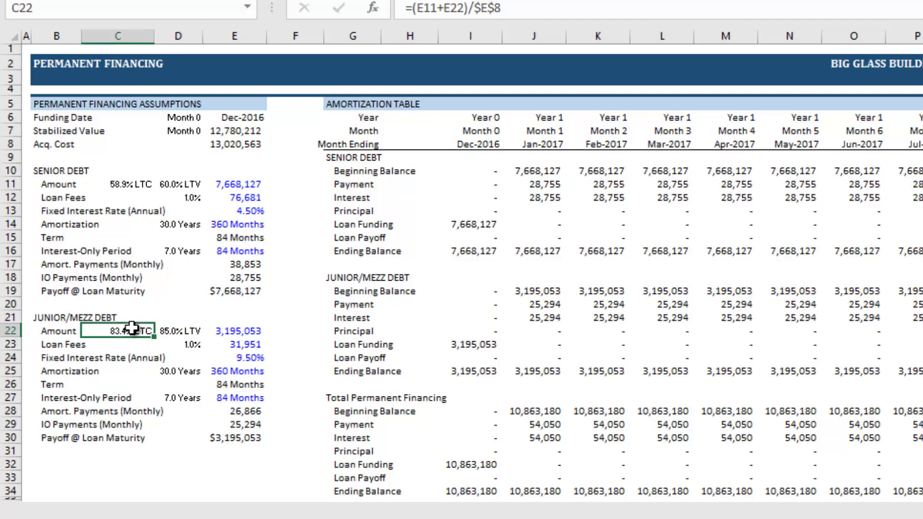
pyautogui.click(238, 332)
pyautogui.click(229, 186)
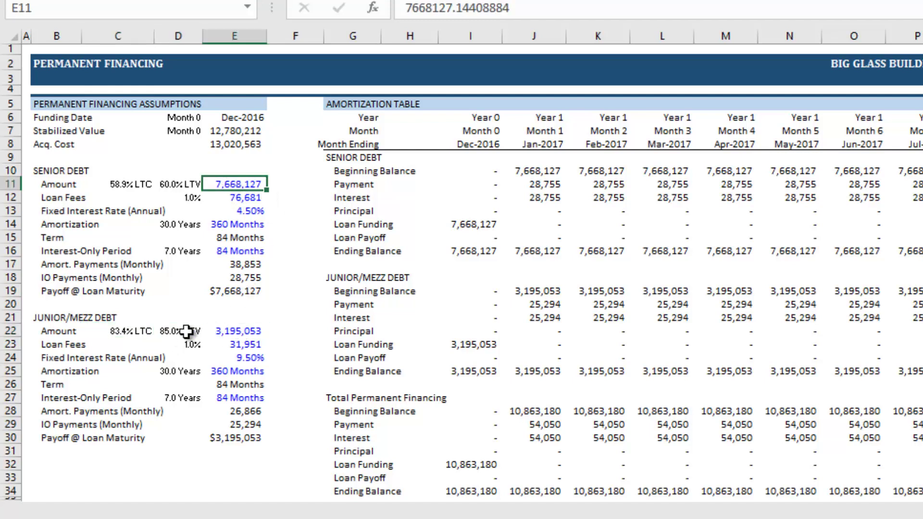
pyautogui.click(187, 332)
pyautogui.click(231, 334)
pyautogui.click(249, 181)
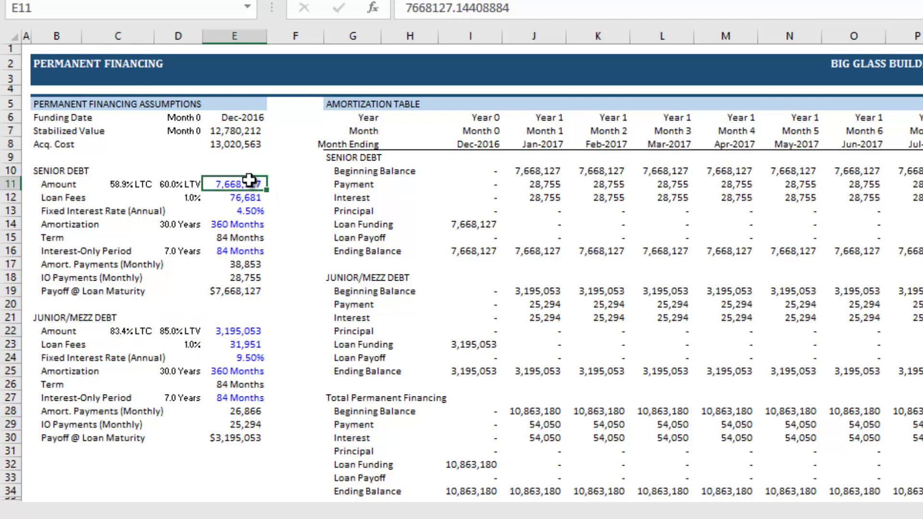
pyautogui.click(230, 334)
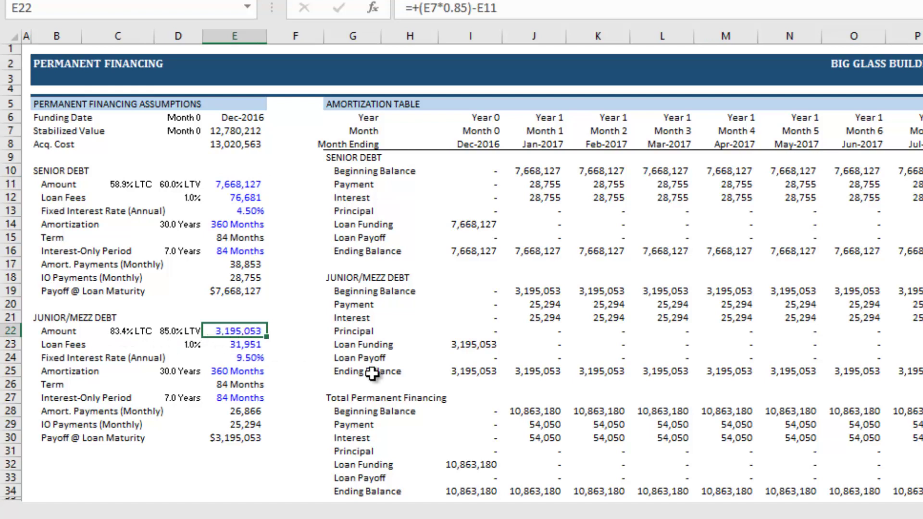
pyautogui.write('0')
pyautogui.press('Return')
pyautogui.press('Up')
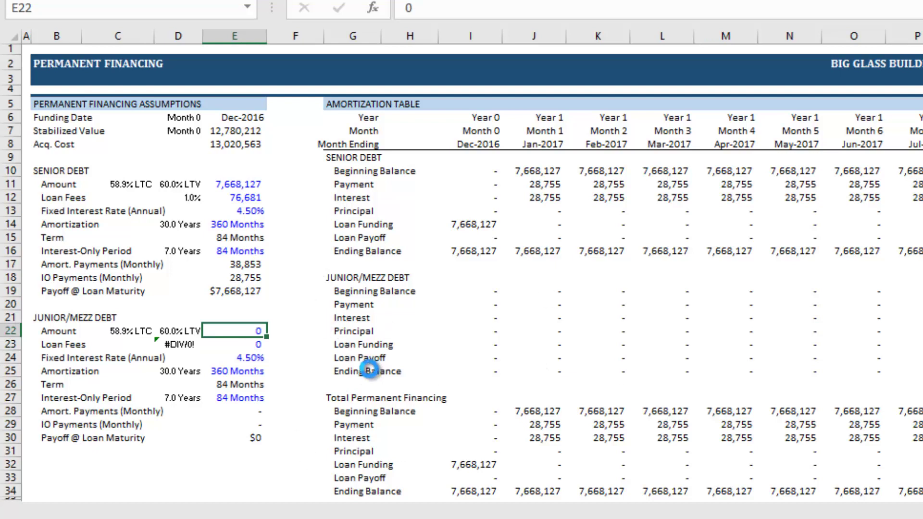
pyautogui.hotkey('ctrl', 'z')
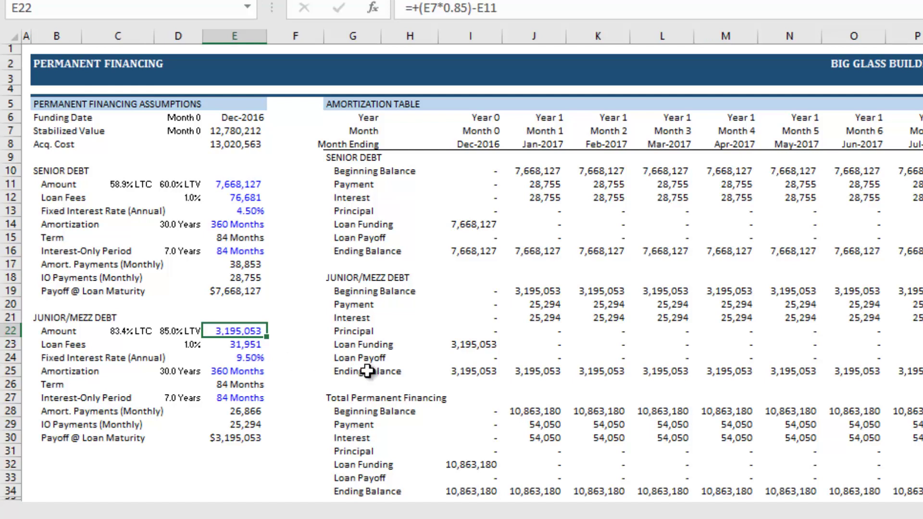
pyautogui.click(248, 342)
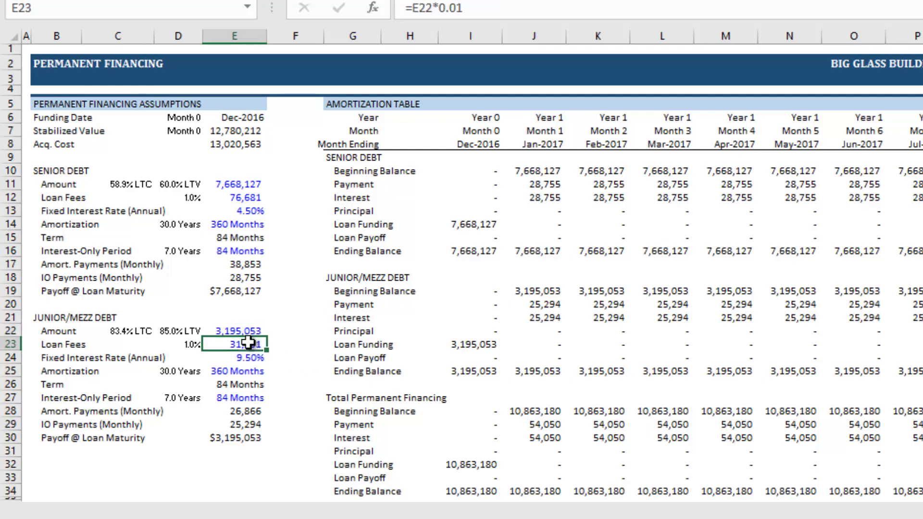
pyautogui.click(251, 360)
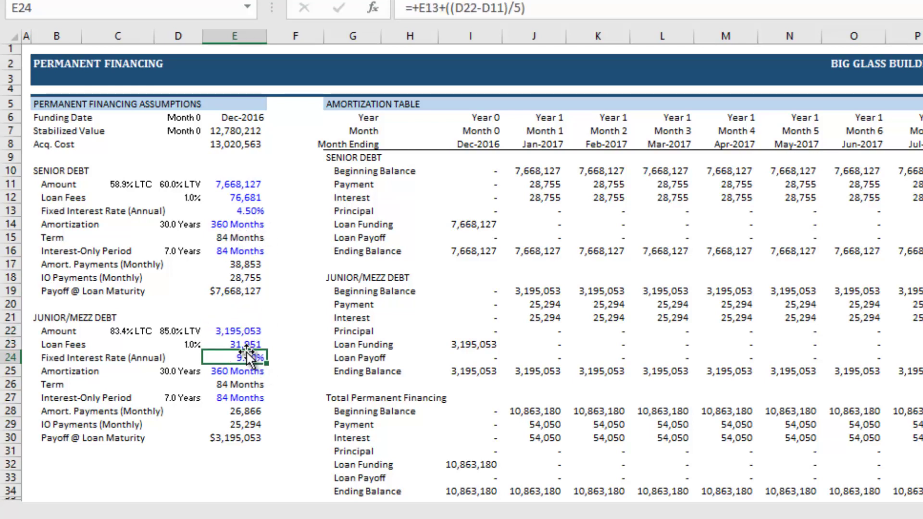
pyautogui.click(241, 377)
pyautogui.click(254, 399)
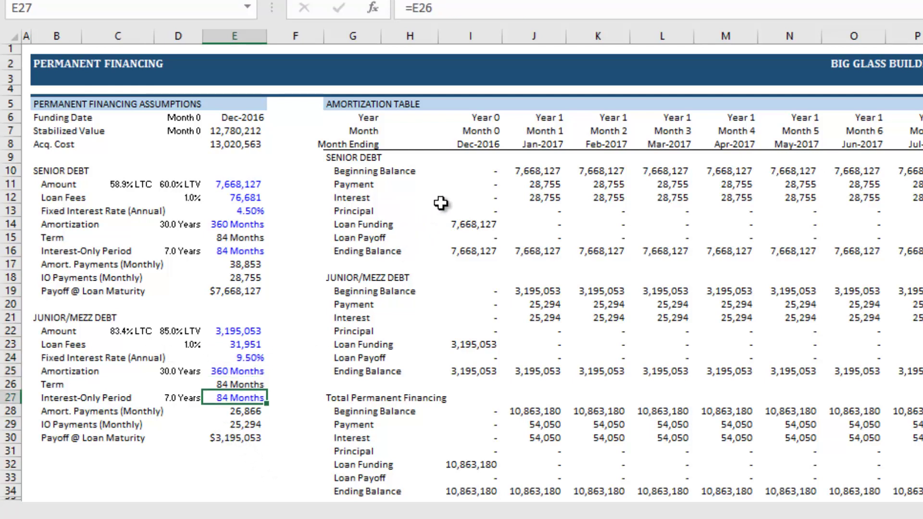
pyautogui.click(485, 171)
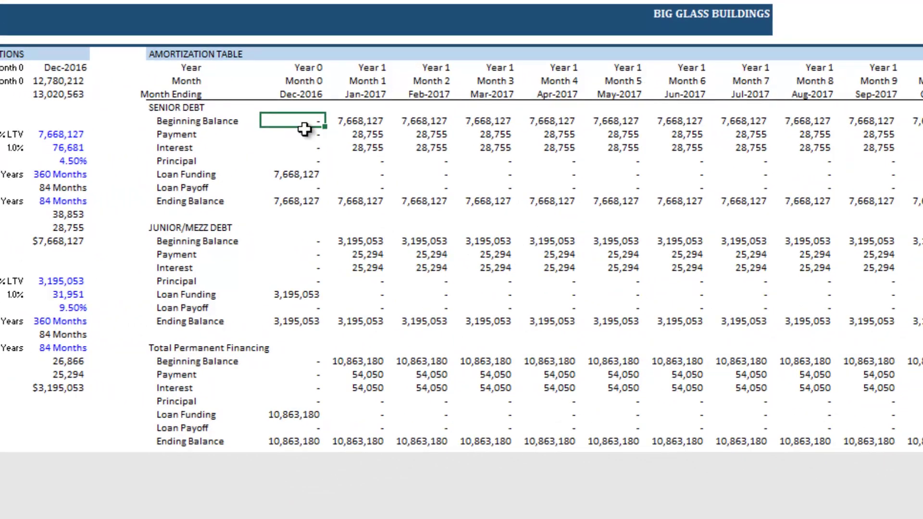
pyautogui.click(352, 137)
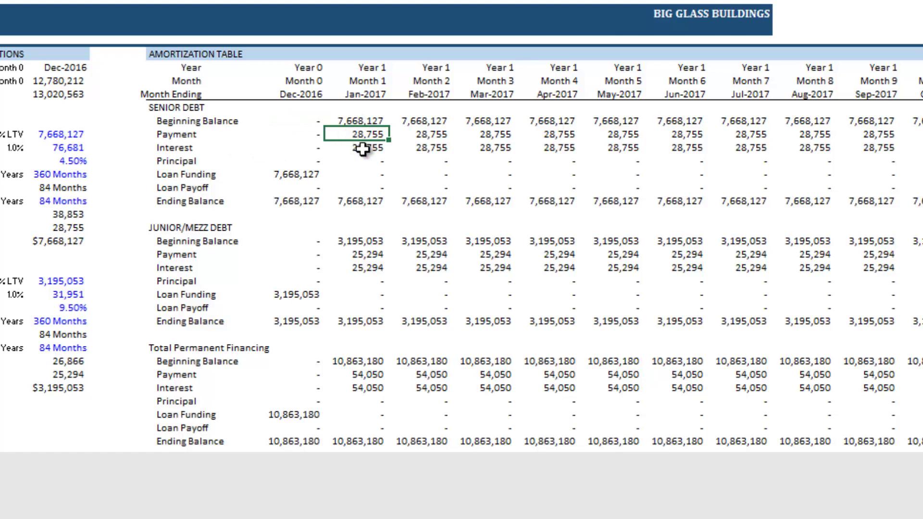
pyautogui.click(363, 149)
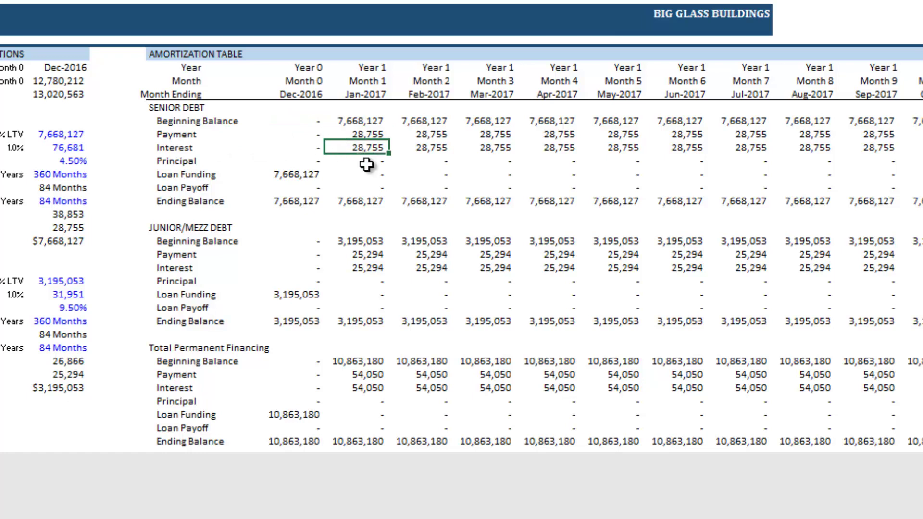
pyautogui.click(367, 163)
pyautogui.click(363, 174)
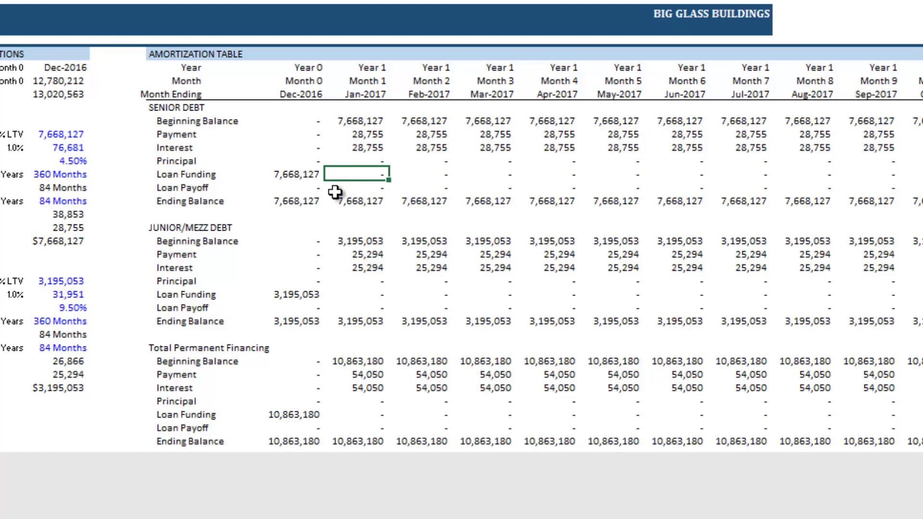
pyautogui.click(214, 176)
pyautogui.click(212, 188)
pyautogui.click(179, 176)
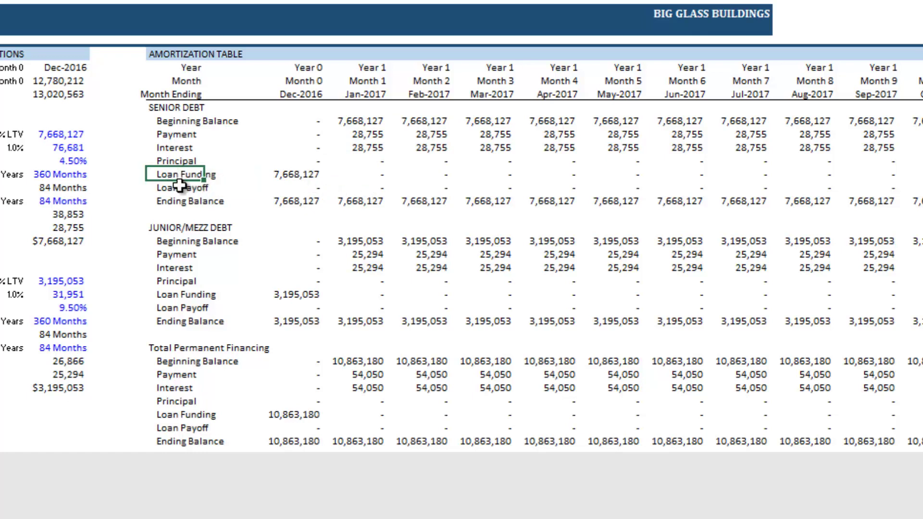
pyautogui.click(183, 188)
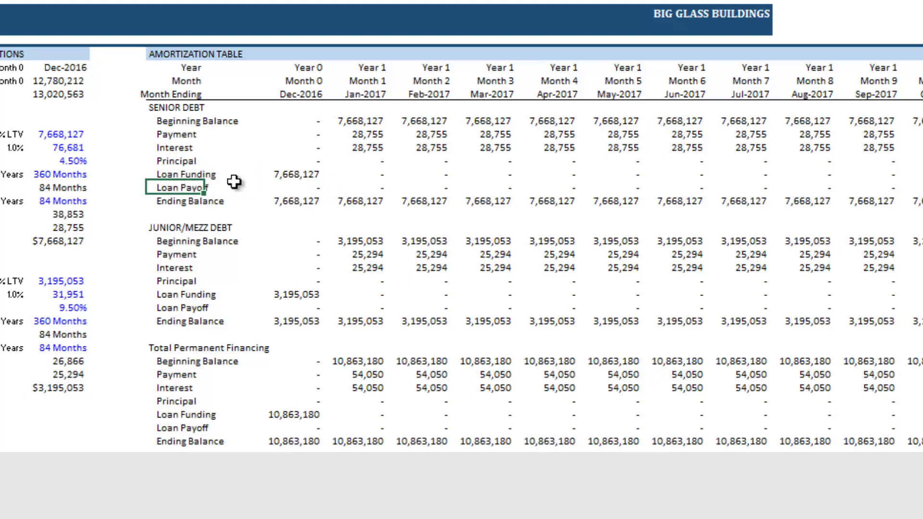
pyautogui.click(291, 190)
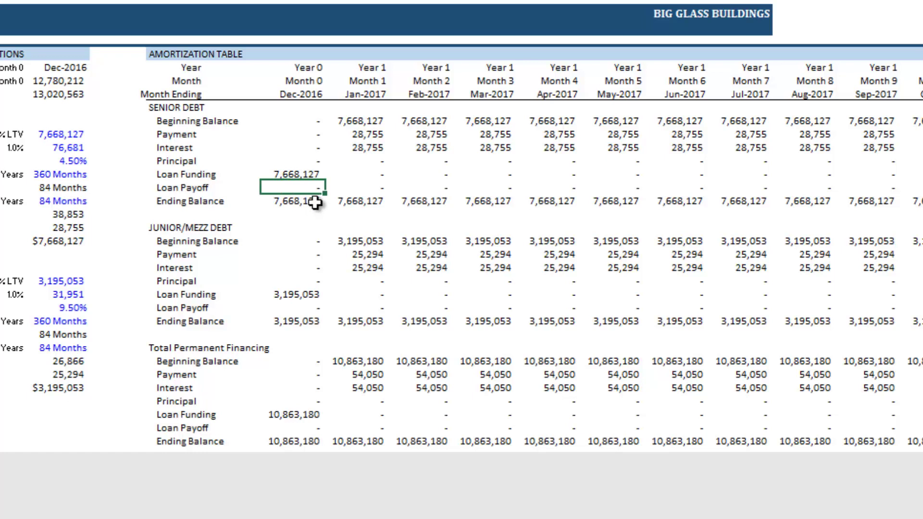
pyautogui.click(310, 204)
pyautogui.scroll(-1, 296, 239)
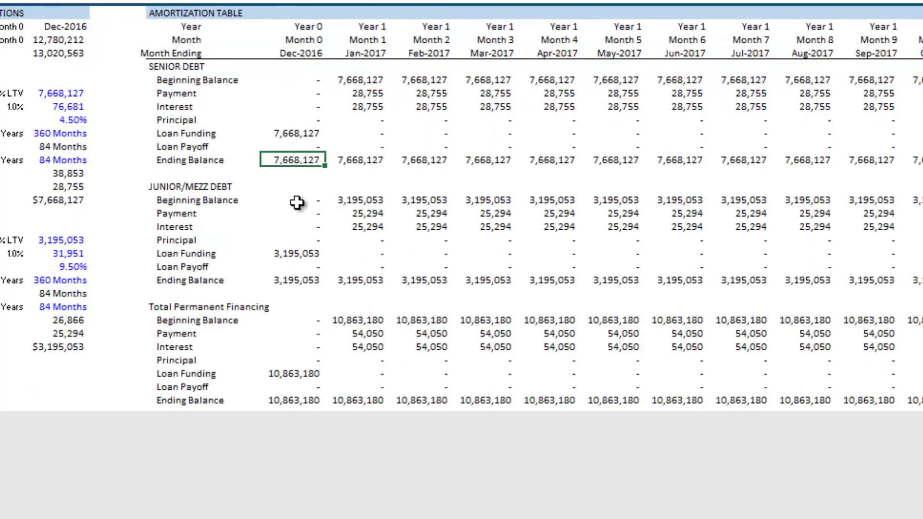
pyautogui.moveTo(297, 202); pyautogui.dragTo(304, 281)
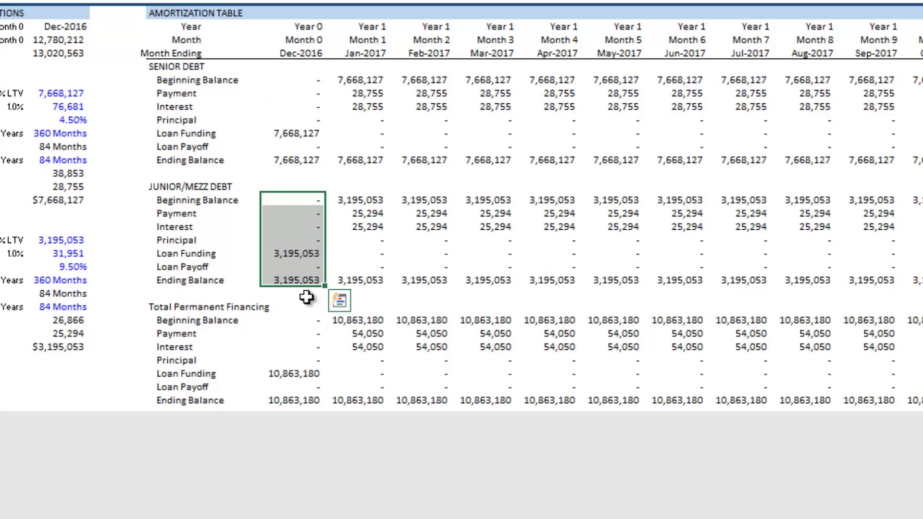
pyautogui.click(295, 332)
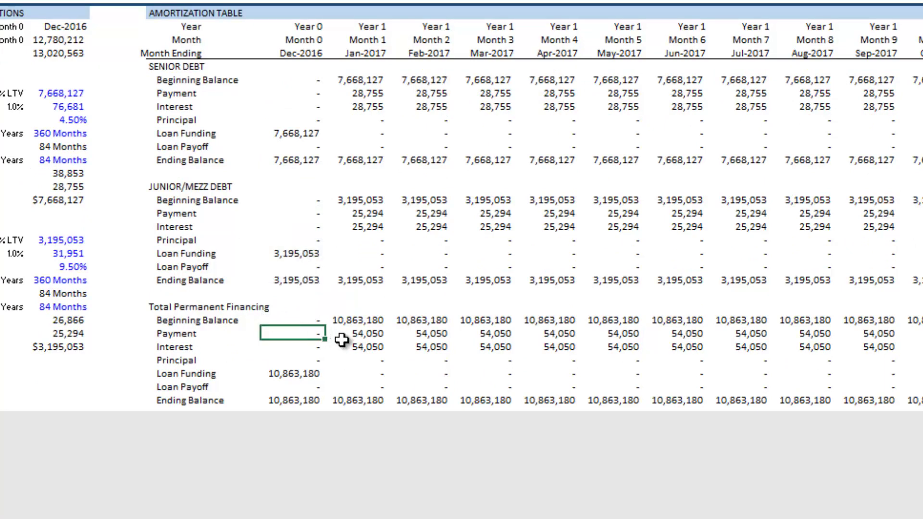
pyautogui.press('Up')
pyautogui.press('Right')
pyautogui.press('F2')
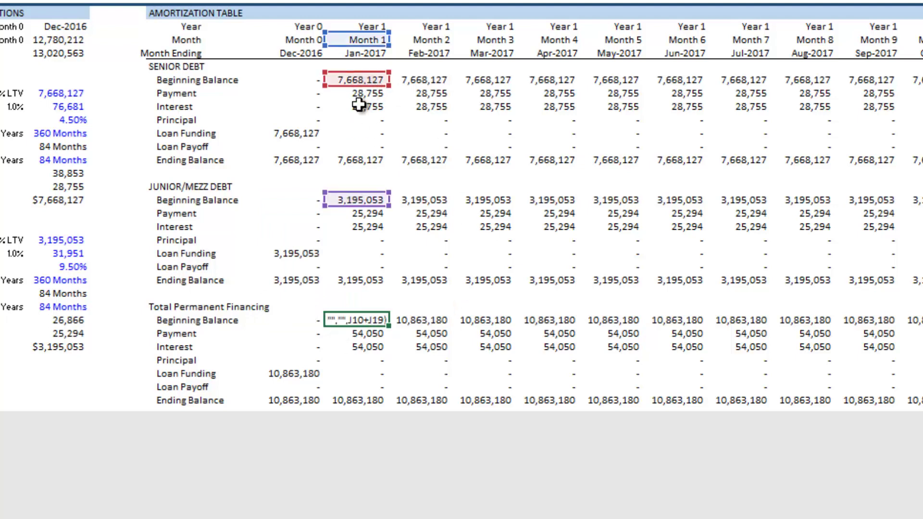
pyautogui.press('Escape')
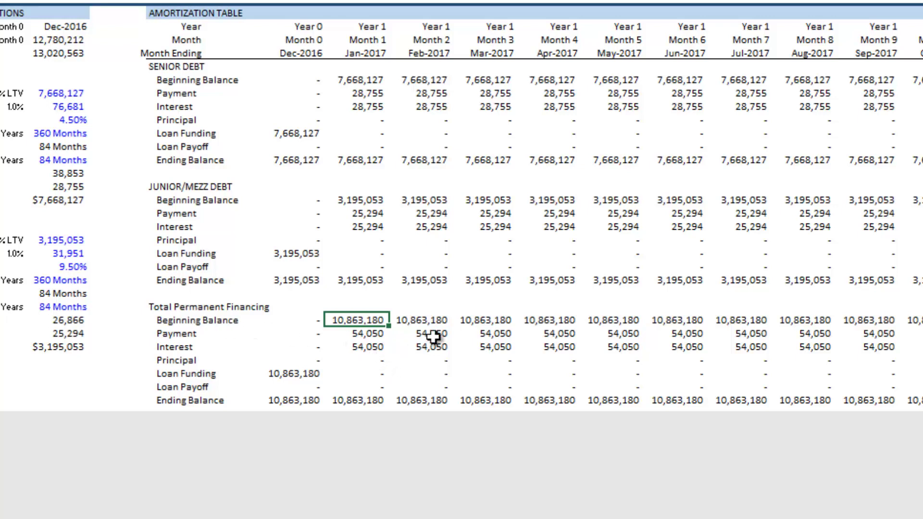
pyautogui.press('Right')
pyautogui.press('Right')
pyautogui.press('Right')
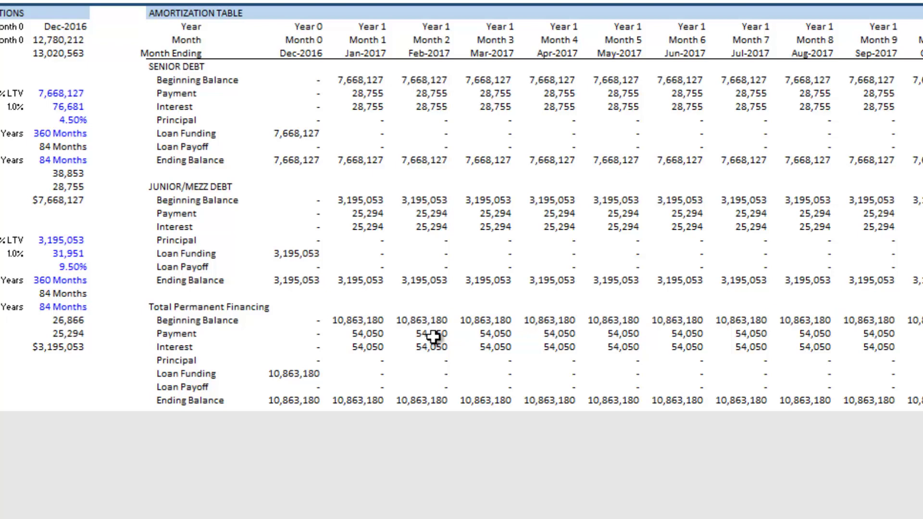
# Scroll to Month 84 (Dec-2023) and check its 10,863,180 total payoff and zero ending balance.
pyautogui.press('Right')
pyautogui.press('Right')
pyautogui.press('Right')
pyautogui.press('Right')
pyautogui.press('Right')
pyautogui.press('Right')
pyautogui.press('Right')
pyautogui.press('Right')
pyautogui.press('Right')
pyautogui.press('Right')
pyautogui.press('Right')
pyautogui.press('Right')
pyautogui.press('Right')
pyautogui.press('Right')
pyautogui.press('Right')
pyautogui.press('Right')
pyautogui.press('Right')
pyautogui.press('Right')
pyautogui.press('Right')
pyautogui.press('Right')
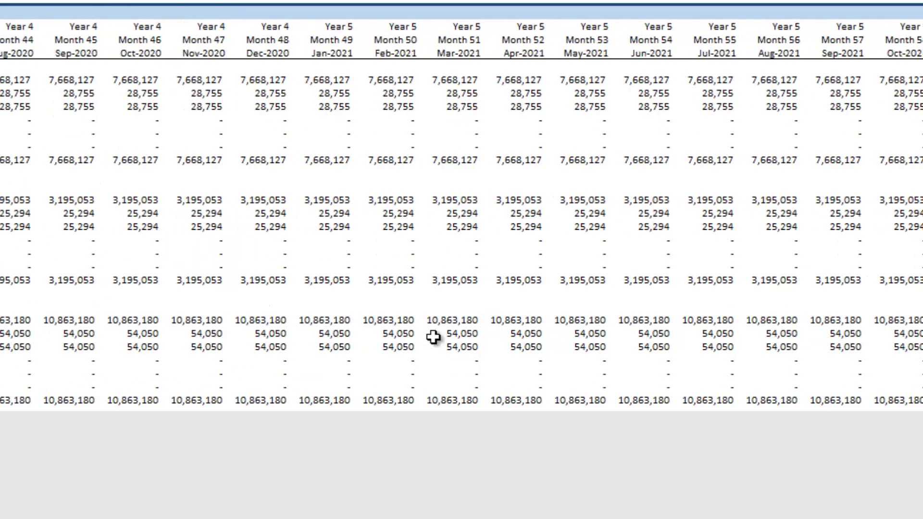
pyautogui.press('Right')
pyautogui.press('Right')
pyautogui.press('Right')
pyautogui.press('Right')
pyautogui.press('Right')
pyautogui.press('Right')
pyautogui.press('Right')
pyautogui.press('Right')
pyautogui.press('Right')
pyautogui.press('Right')
pyautogui.press('Right')
pyautogui.press('Right')
pyautogui.press('Right')
pyautogui.press('Right')
pyautogui.press('Right')
pyautogui.press('Right')
pyautogui.press('Right')
pyautogui.press('Right')
pyautogui.press('Right')
pyautogui.press('Right')
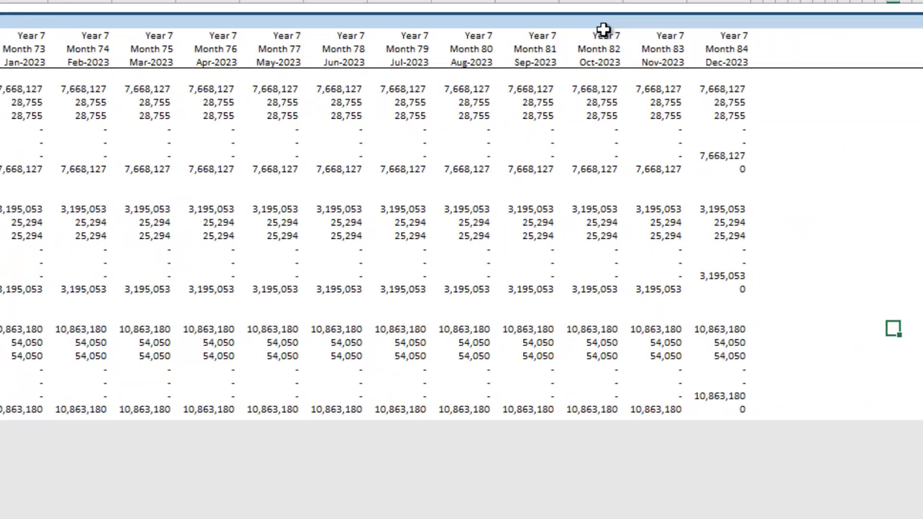
pyautogui.moveTo(769, 100); pyautogui.dragTo(918, 172)
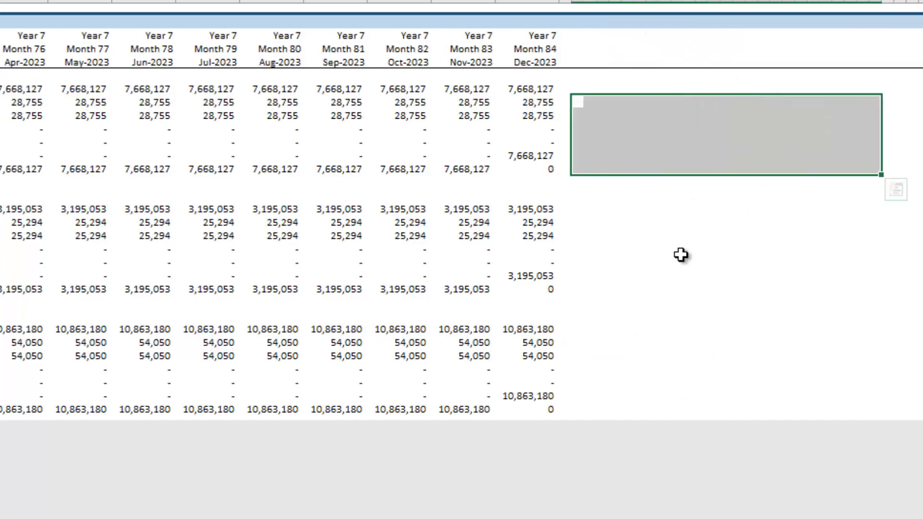
pyautogui.click(680, 255)
pyautogui.click(750, 180)
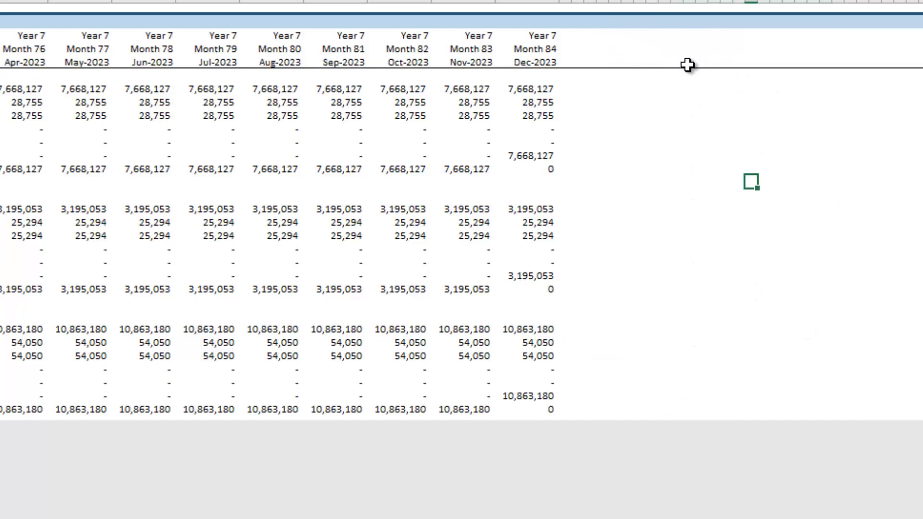
pyautogui.moveTo(636, 111); pyautogui.dragTo(682, 212)
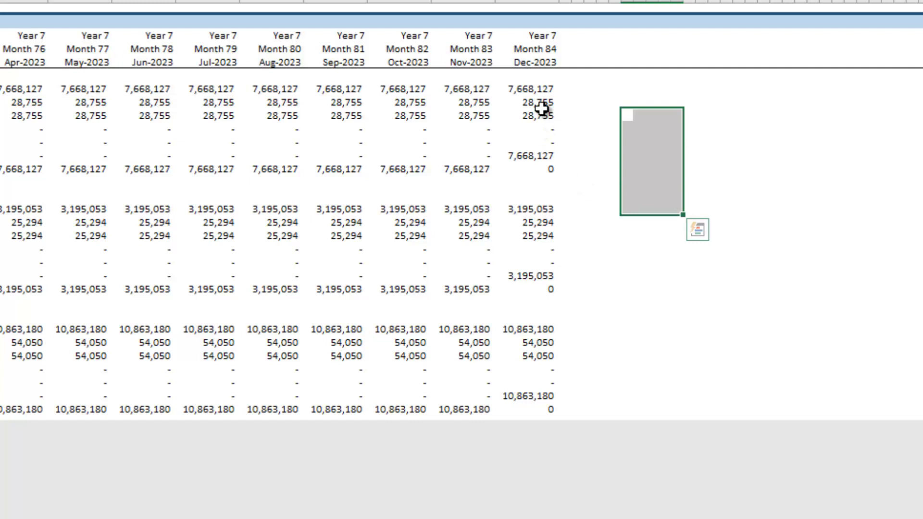
pyautogui.moveTo(538, 35); pyautogui.dragTo(549, 411)
pyautogui.click(551, 367)
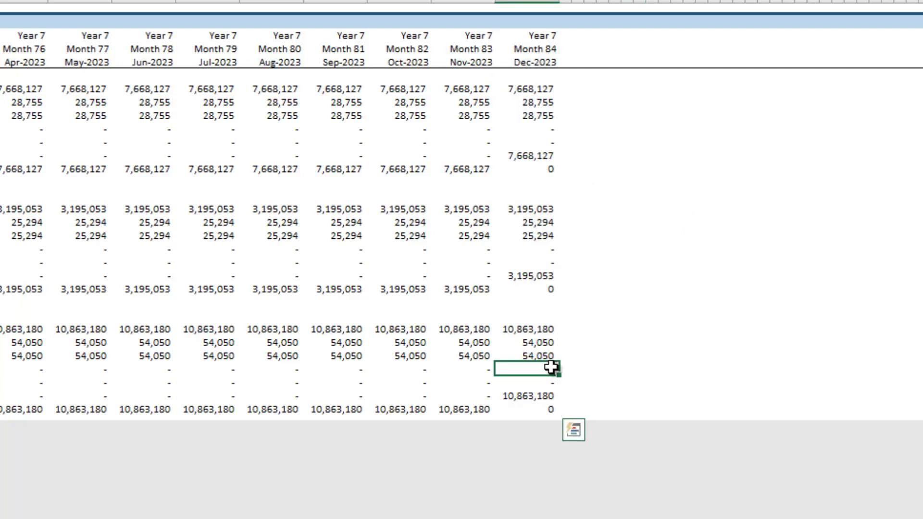